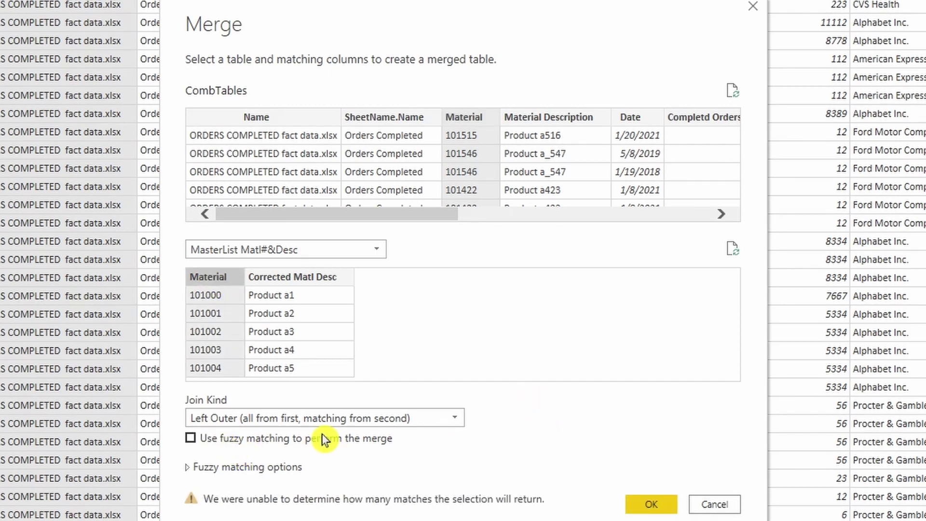
Step: Try to merge CombTables with MasterList Matl#&Desc on the Material column and remove the resulting merge step
{"action": "left_click", "coordinate": [662, 507]}
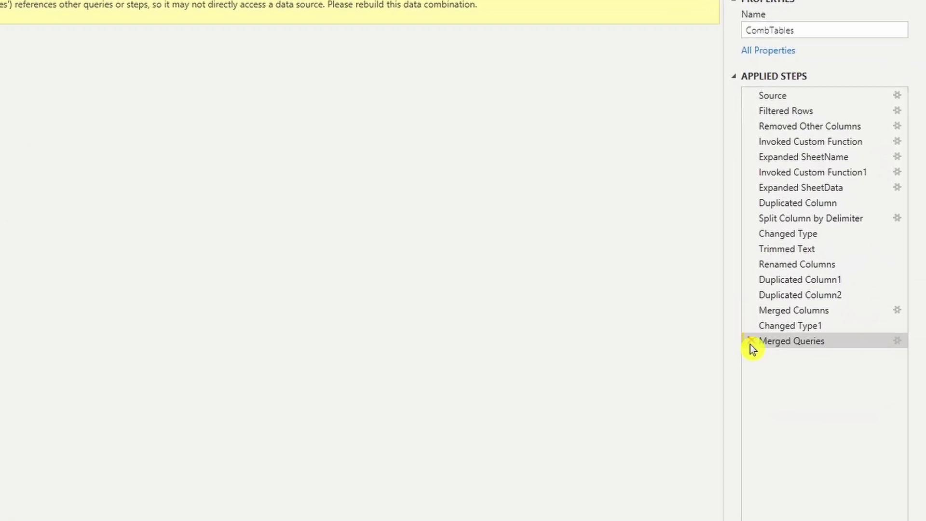
{"action": "left_click", "coordinate": [751, 341]}
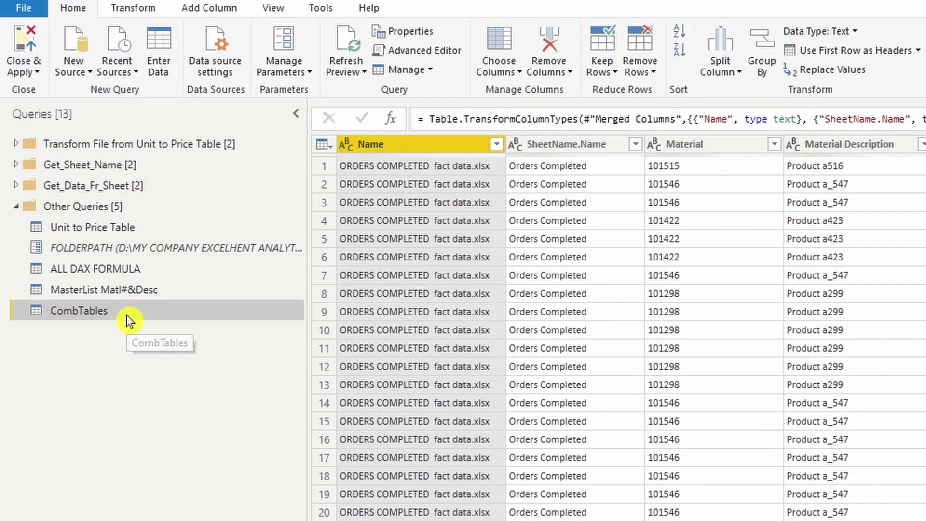
Step: Create a reference query from CombTables and left-outer merge it with MasterList Matl#&Desc on the Material columns
{"action": "right_click", "coordinate": [127, 314]}
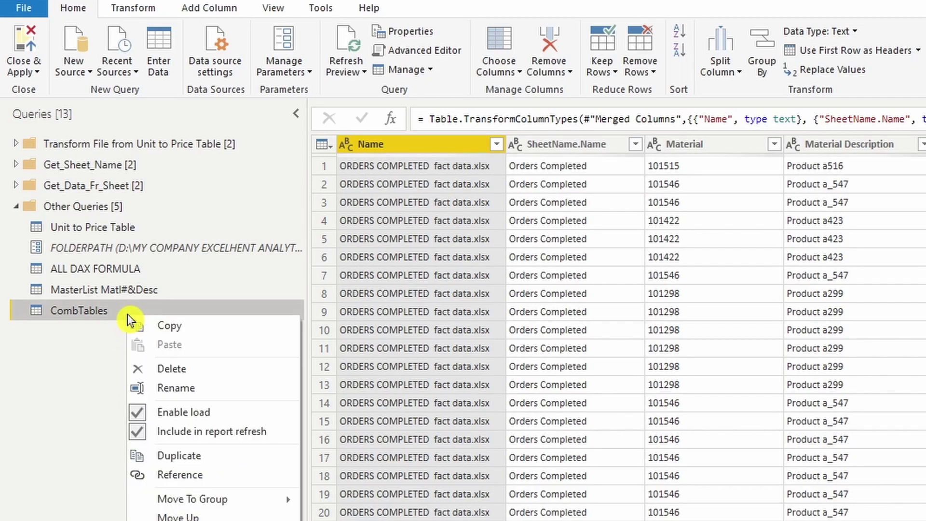
{"action": "left_click", "coordinate": [210, 470]}
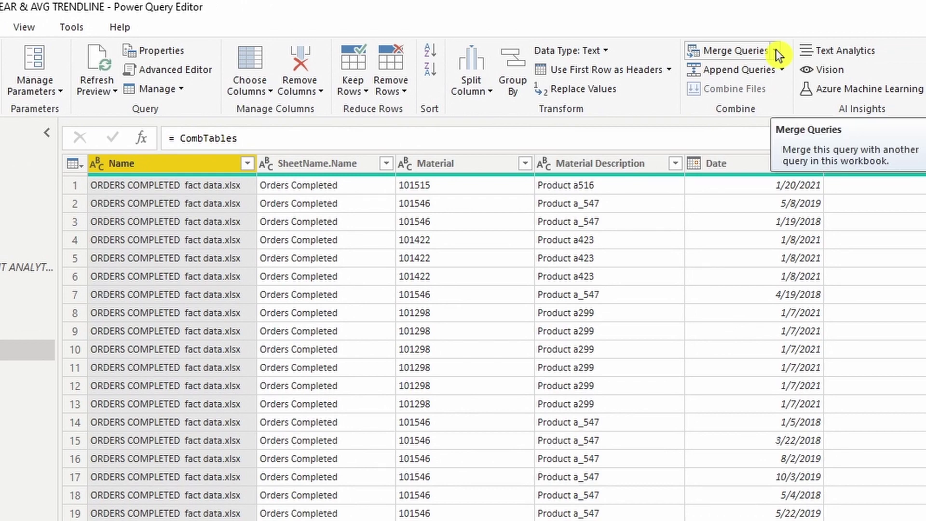
{"action": "left_click", "coordinate": [807, 48]}
{"action": "left_click", "coordinate": [771, 71]}
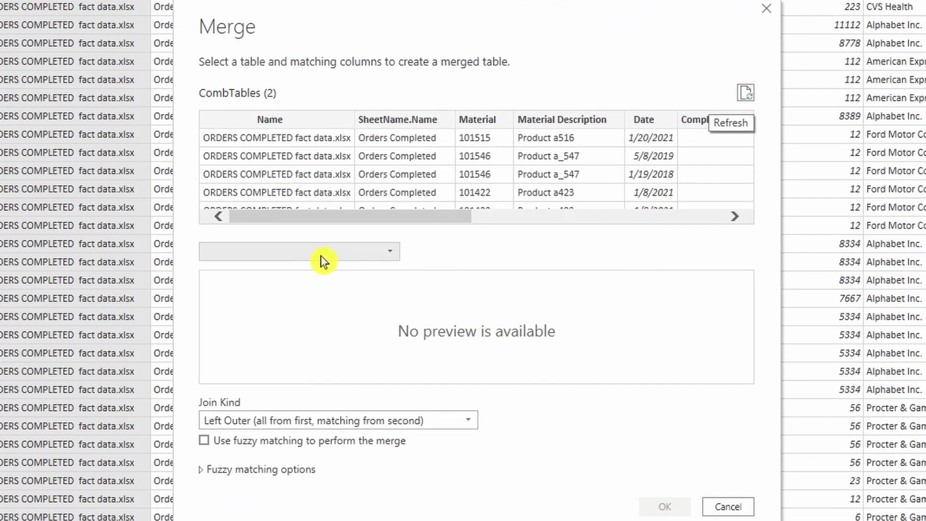
{"action": "left_click", "coordinate": [373, 341]}
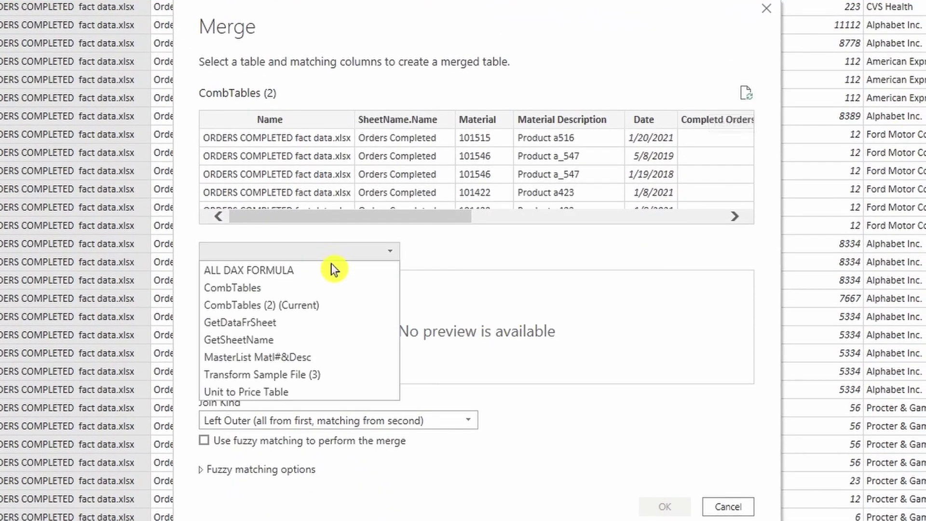
{"action": "left_click", "coordinate": [297, 359]}
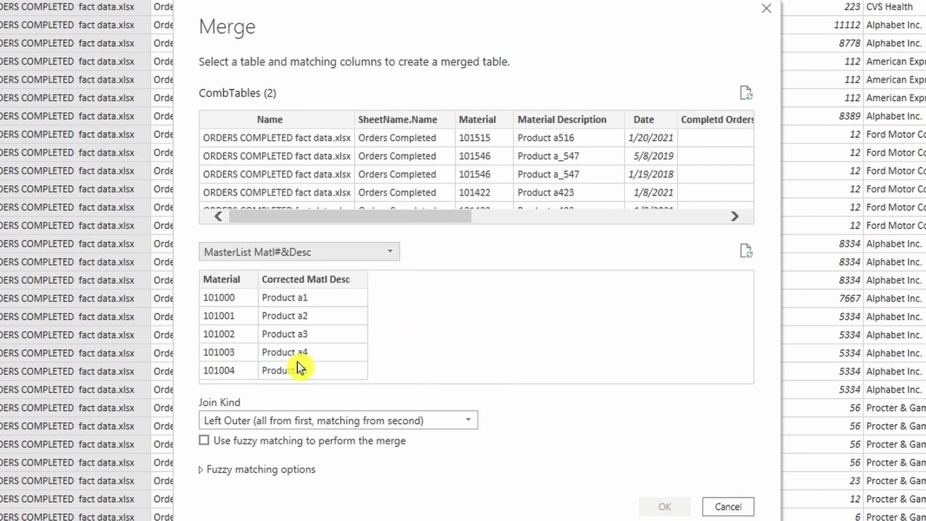
{"action": "left_click", "coordinate": [486, 138]}
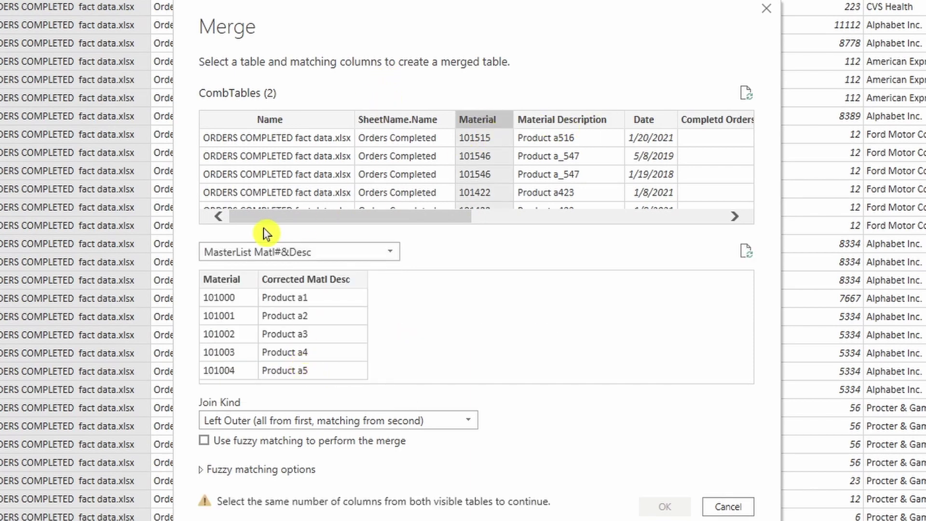
{"action": "left_click", "coordinate": [228, 281]}
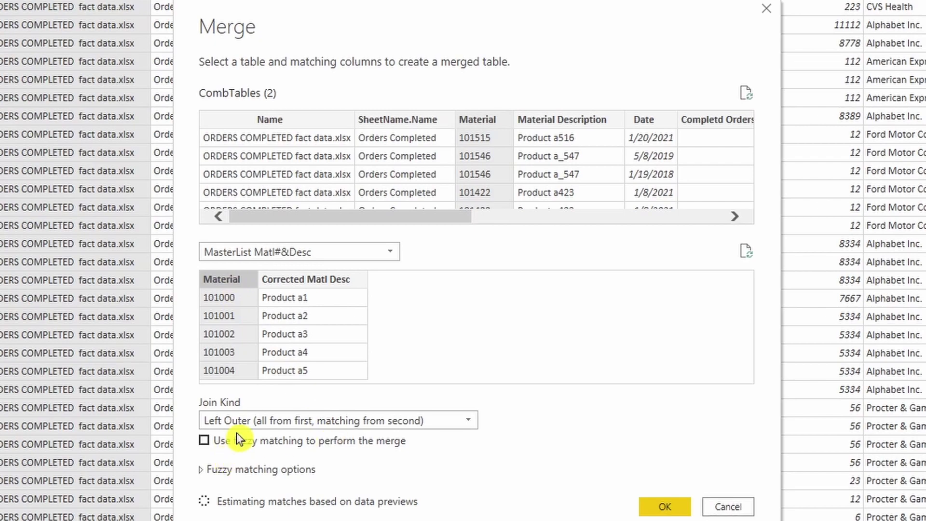
{"action": "left_click", "coordinate": [642, 506]}
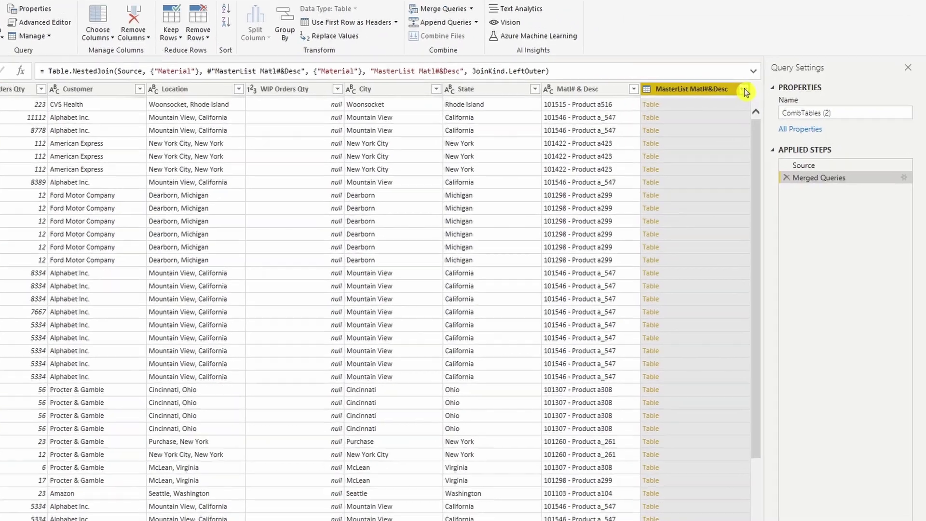
Step: Expand only Corrected Matl Desc from the merged MasterList Matl#&Desc column, without the original column name as prefix
{"action": "left_click", "coordinate": [781, 92]}
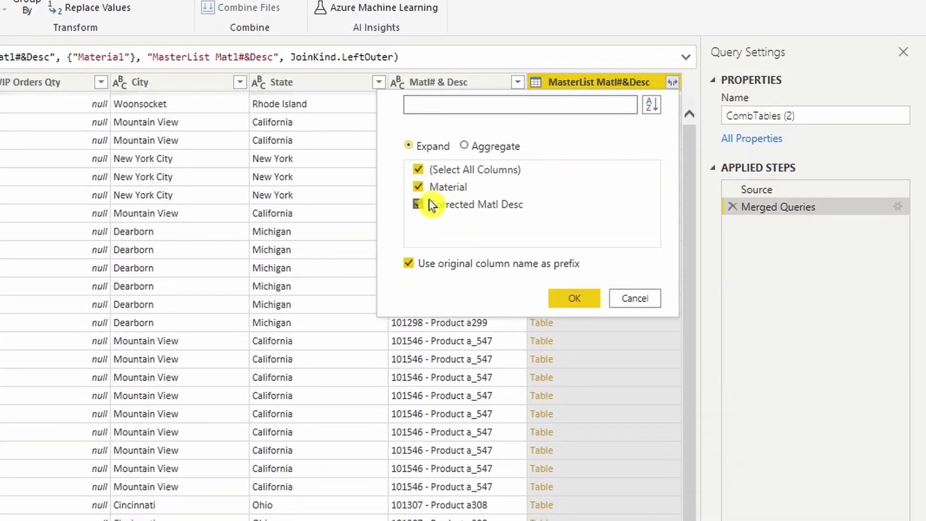
{"action": "left_click", "coordinate": [419, 187]}
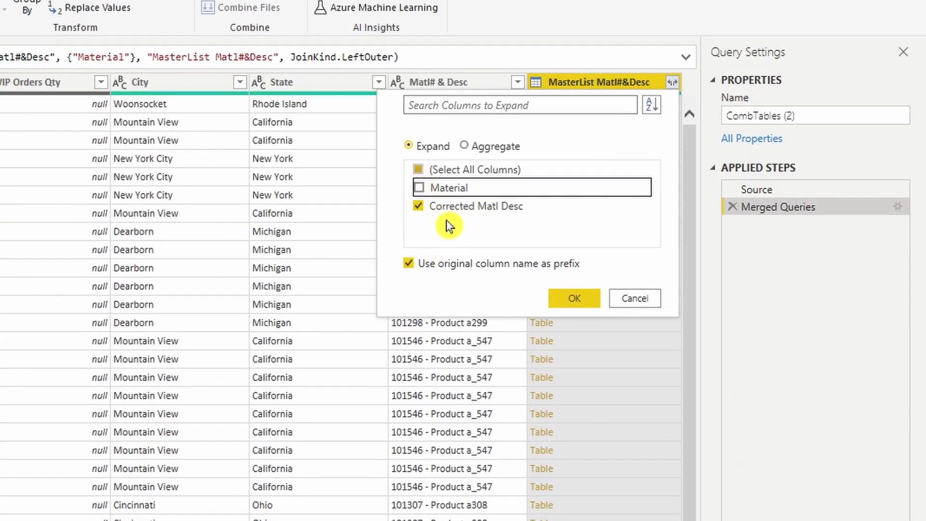
{"action": "left_click", "coordinate": [411, 267]}
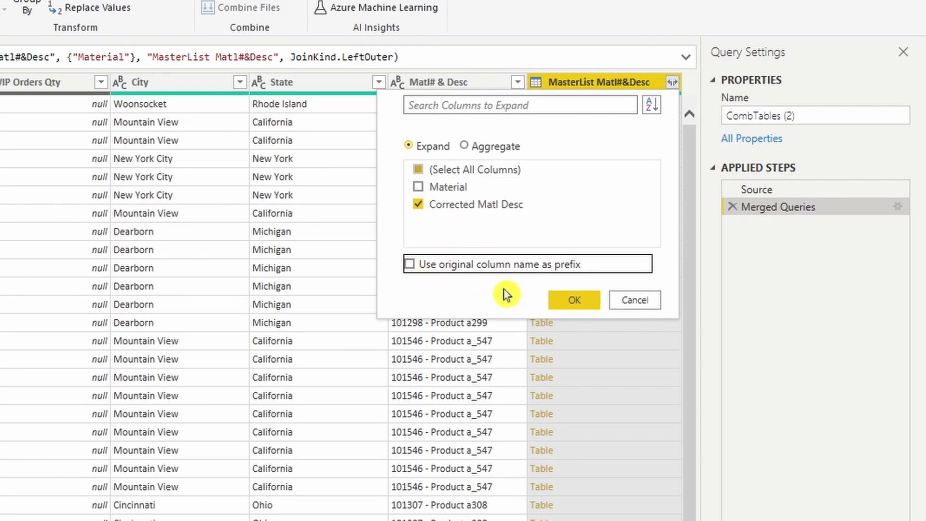
{"action": "left_click", "coordinate": [568, 299]}
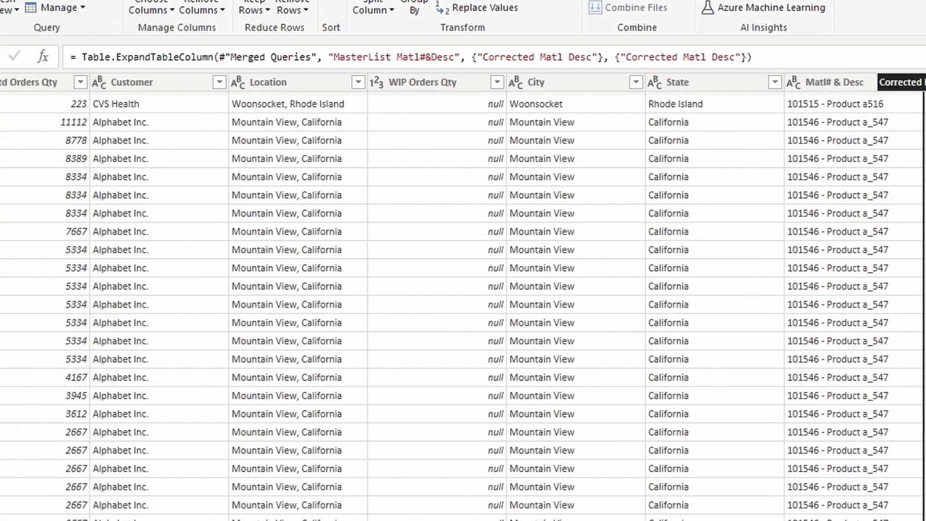
Step: Move the Corrected Matl Desc column directly after Material Description and compare the two columns
{"action": "mouse_move", "coordinate": [899, 82]}
{"action": "left_mouse_down"}
{"action": "mouse_move", "coordinate": [222, 83]}
{"action": "mouse_move", "coordinate": [0, 104]}
{"action": "left_mouse_up"}
{"action": "mouse_move", "coordinate": [58, 98]}
{"action": "left_mouse_down"}
{"action": "mouse_move", "coordinate": [44, 97]}
{"action": "mouse_move", "coordinate": [476, 105]}
{"action": "mouse_move", "coordinate": [441, 99]}
{"action": "left_mouse_up"}
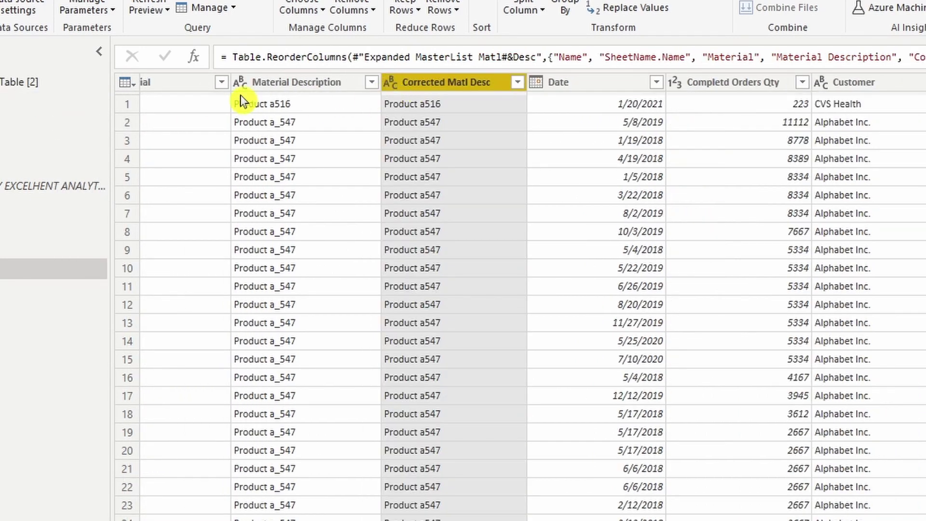
{"action": "left_click", "coordinate": [296, 82]}
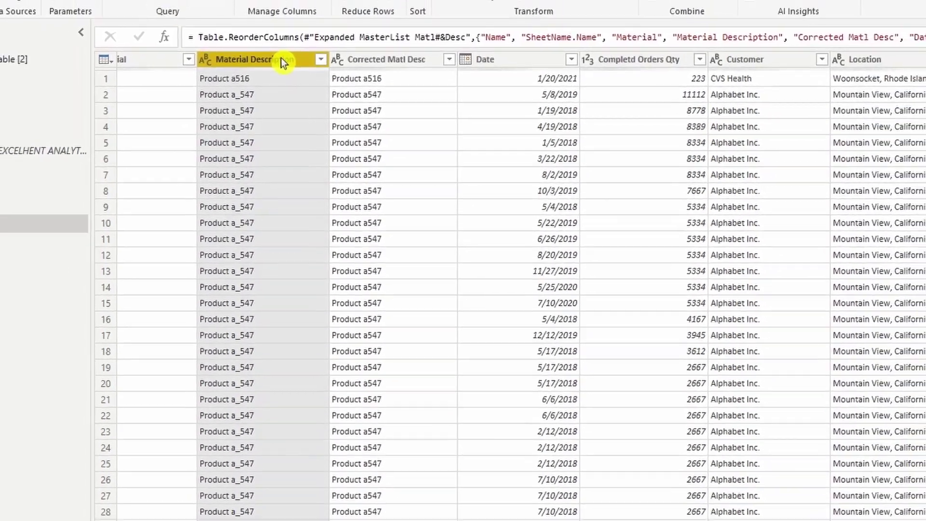
{"action": "left_click", "coordinate": [401, 54]}
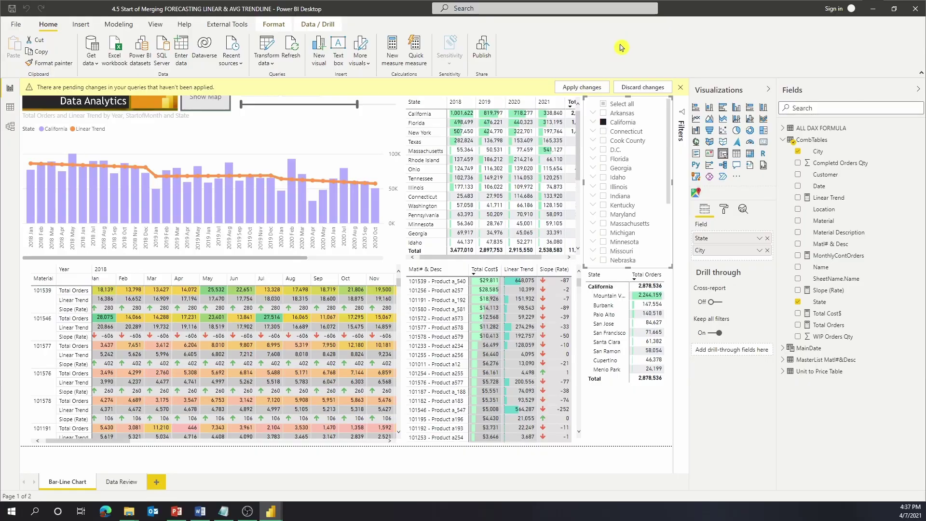
Step: Apply the pending query changes to the report and expand the matrix rows one level to Material Description
{"action": "left_click", "coordinate": [587, 88]}
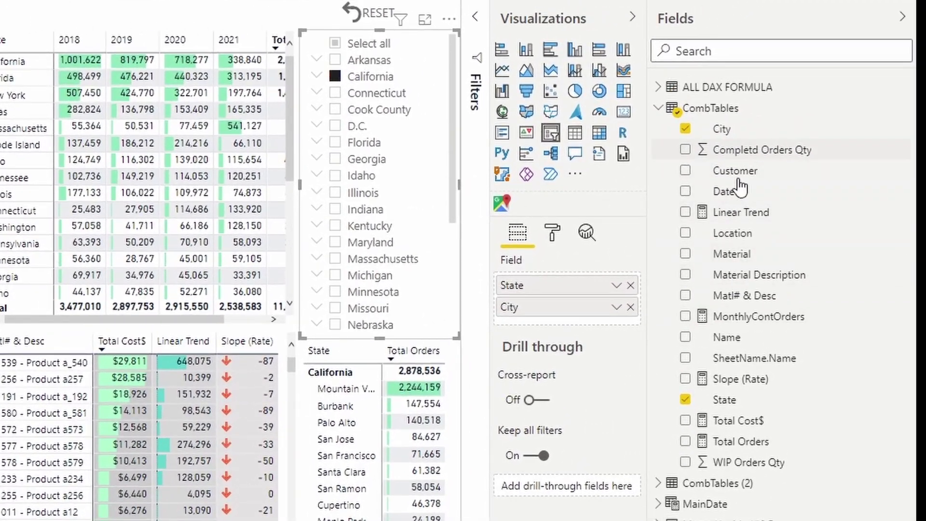
{"action": "left_click", "coordinate": [353, 262]}
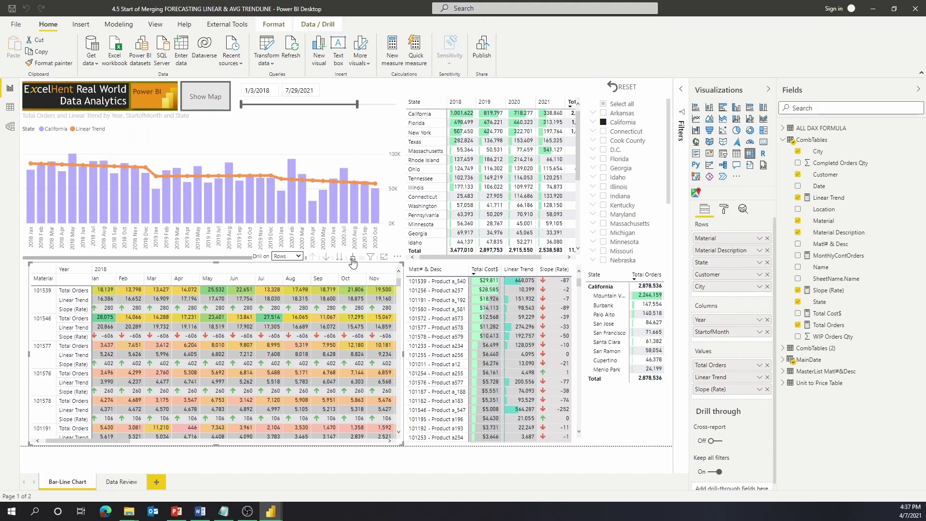
{"action": "left_click", "coordinate": [68, 300]}
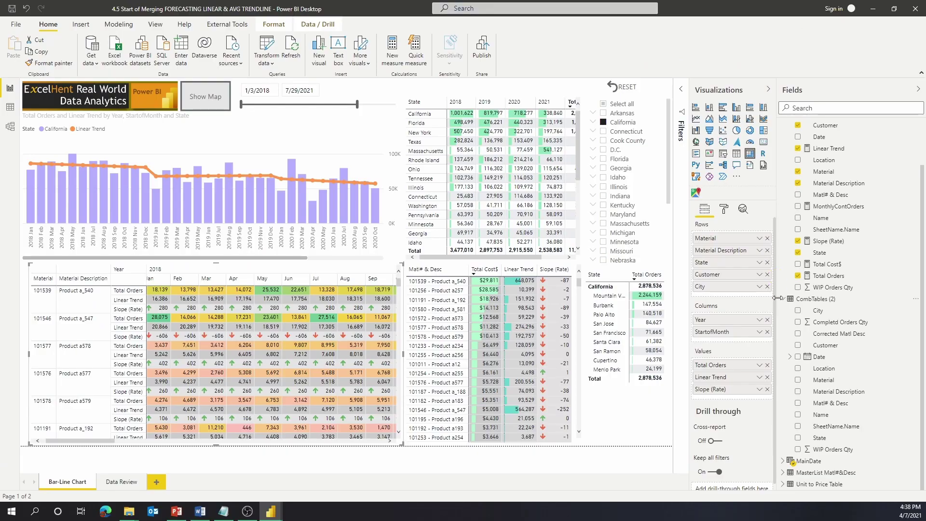
Step: Try to add the Corrected Matl Desc field from CombTables (2) to the matrix rows
{"action": "left_click_drag", "start_coordinate": [792, 324], "coordinate": [708, 228]}
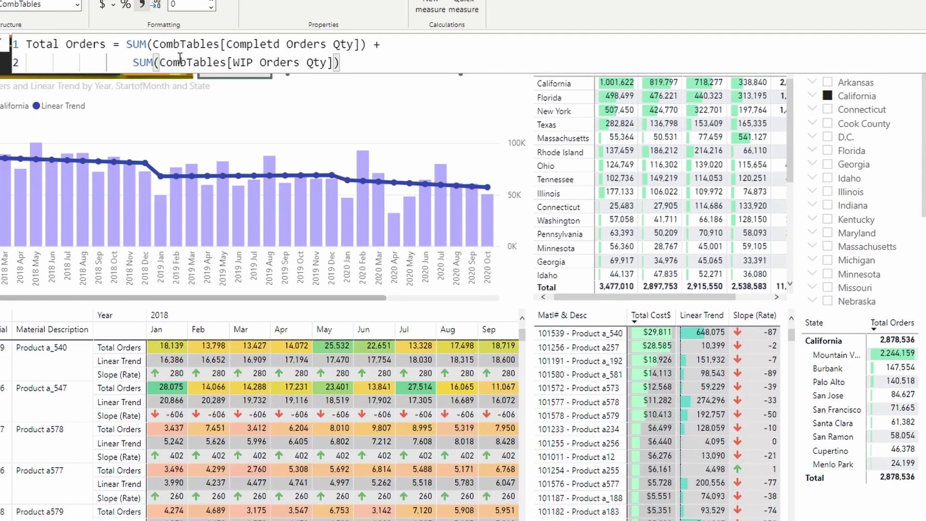
Step: Check the CombTables reference in the Total Orders formula and set the measure's home table to ALL DAX FORMULA
{"action": "left_click_drag", "start_coordinate": [152, 45], "coordinate": [215, 45]}
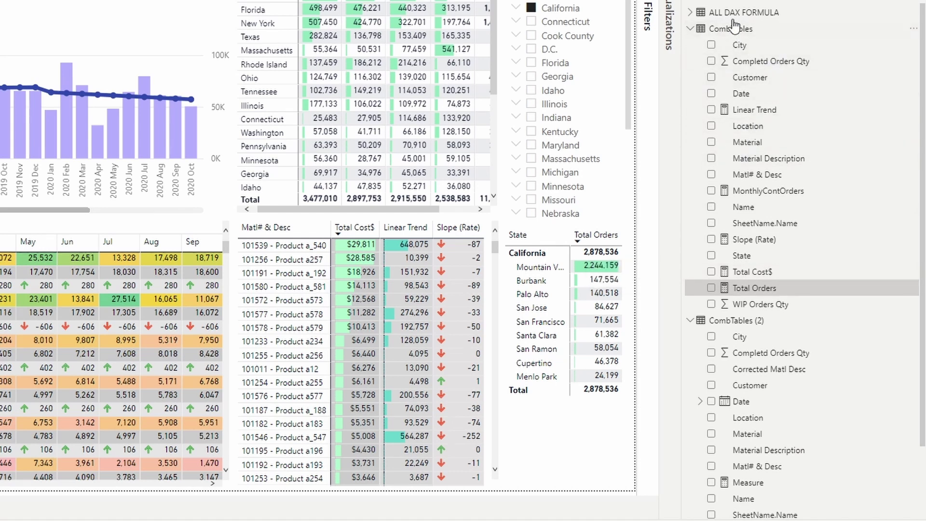
{"action": "left_click", "coordinate": [705, 13]}
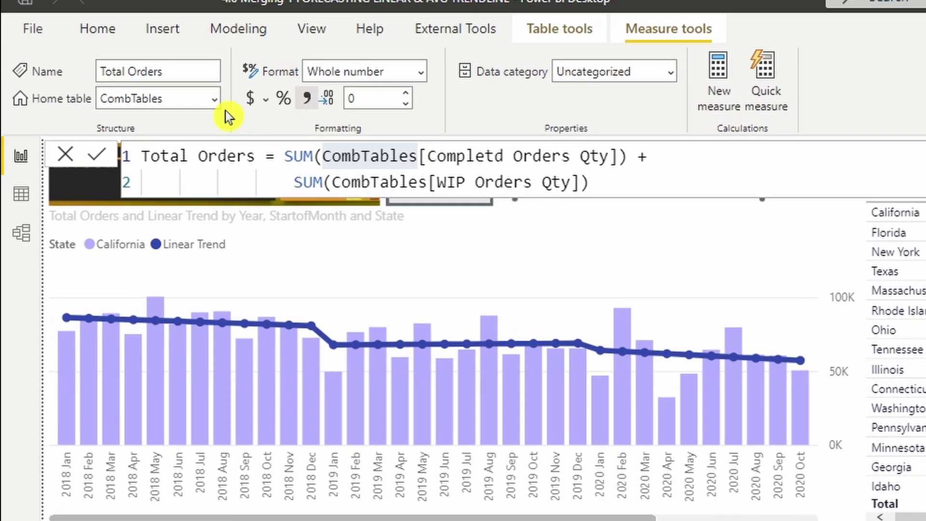
{"action": "left_click", "coordinate": [106, 58]}
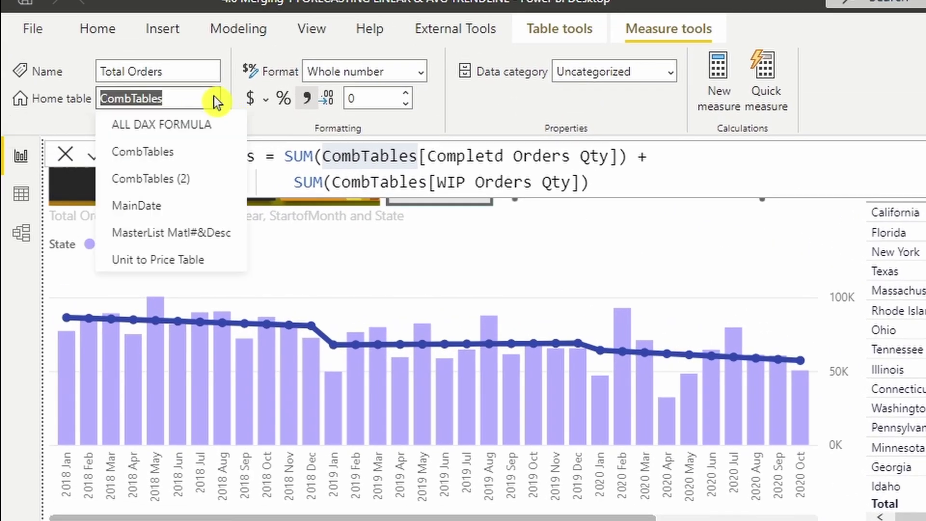
{"action": "left_click", "coordinate": [181, 128]}
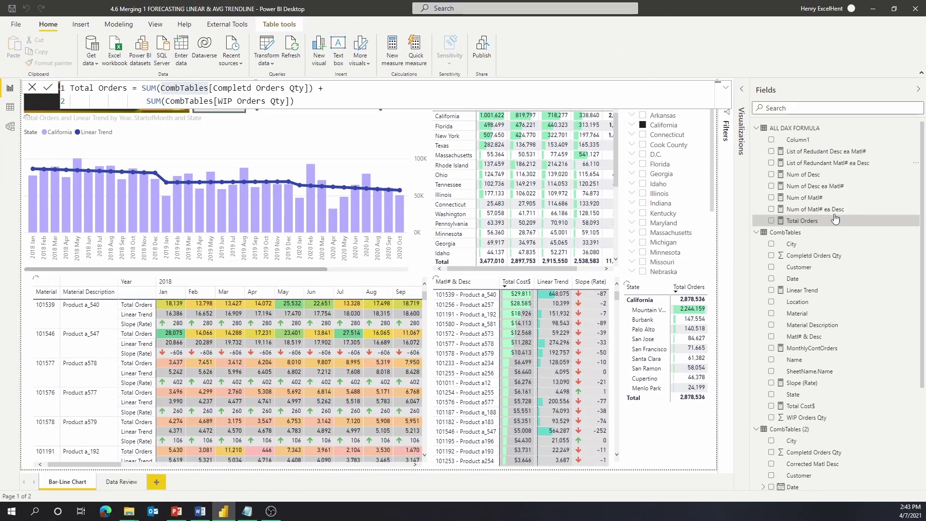
{"action": "left_click", "coordinate": [835, 221]}
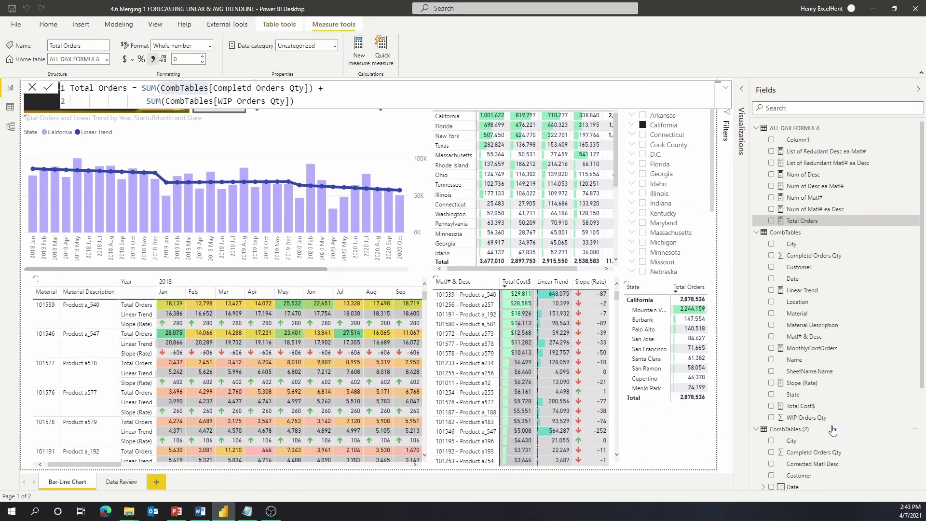
Step: Change the home table of the Total Cost$ measure from CombTables to ALL DAX FORMULA
{"action": "right_click", "coordinate": [804, 410]}
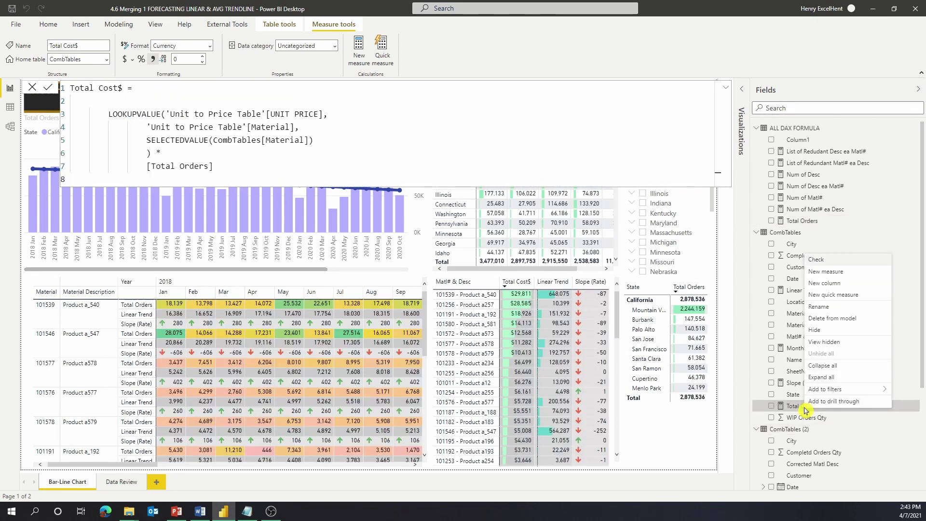
{"action": "left_click", "coordinate": [108, 59]}
{"action": "left_click", "coordinate": [108, 59]}
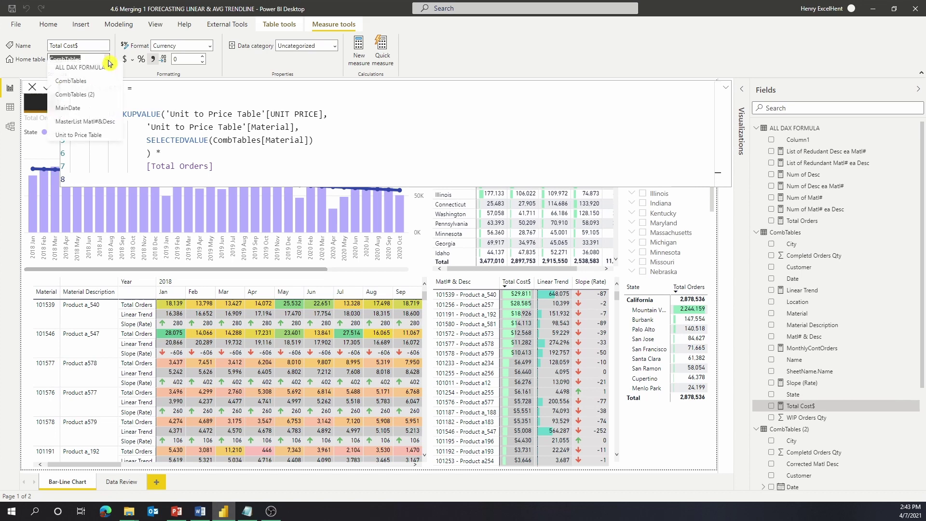
{"action": "left_click", "coordinate": [102, 95]}
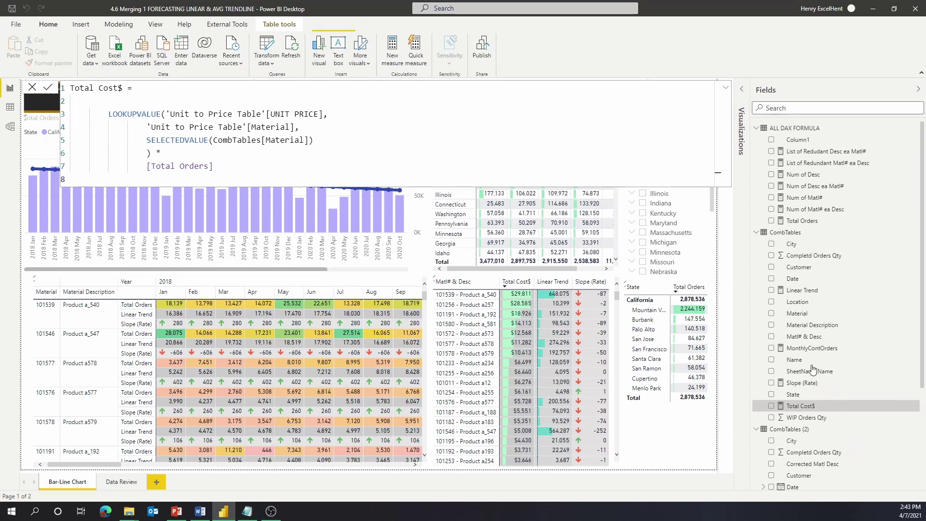
{"action": "key", "text": "ctrl+z"}
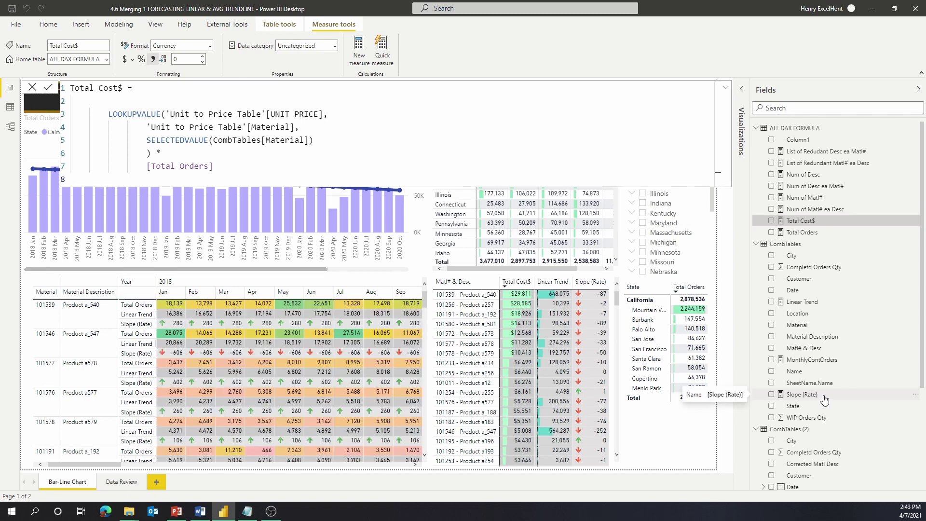
Step: Move the Slope (Rate) measure into the ALL DAX FORMULA table
{"action": "left_click", "coordinate": [829, 400]}
{"action": "key", "text": "ctrl+z"}
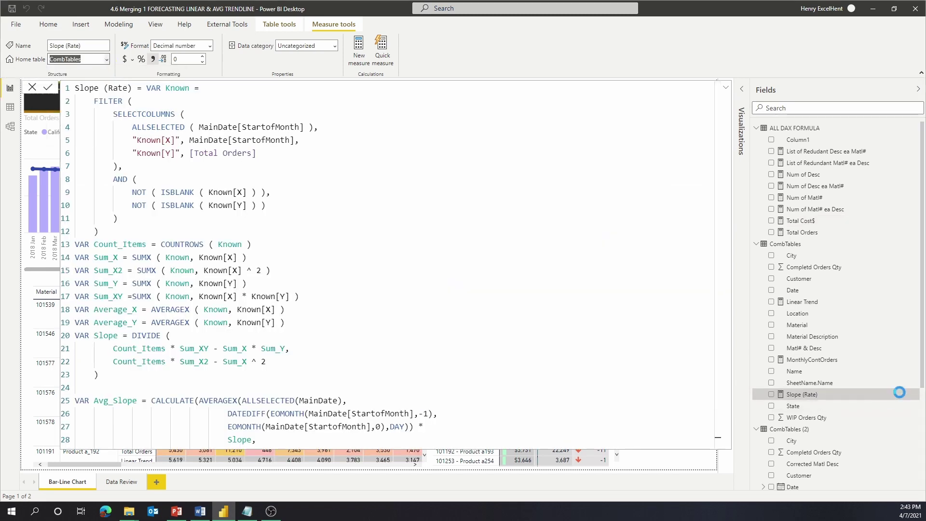
{"action": "left_click", "coordinate": [105, 58]}
{"action": "left_click", "coordinate": [73, 69]}
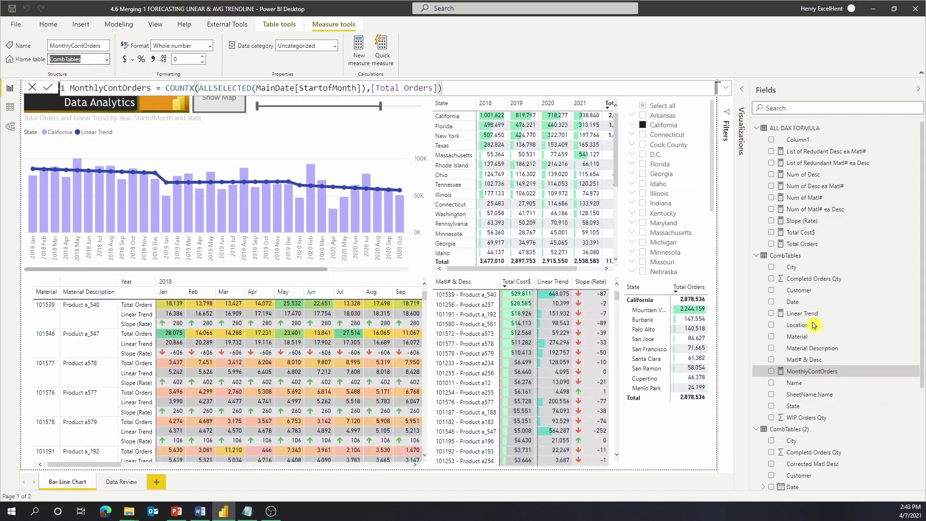
Step: Move the MonthlyContOrders and Linear Trend measures into the ALL DAX FORMULA table
{"action": "left_click", "coordinate": [801, 325]}
{"action": "left_click", "coordinate": [105, 59]}
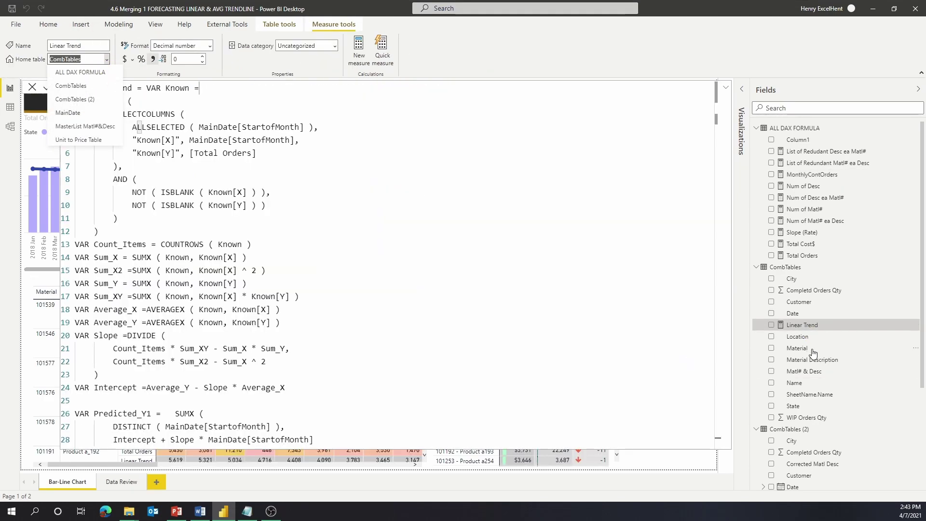
{"action": "left_click", "coordinate": [81, 72]}
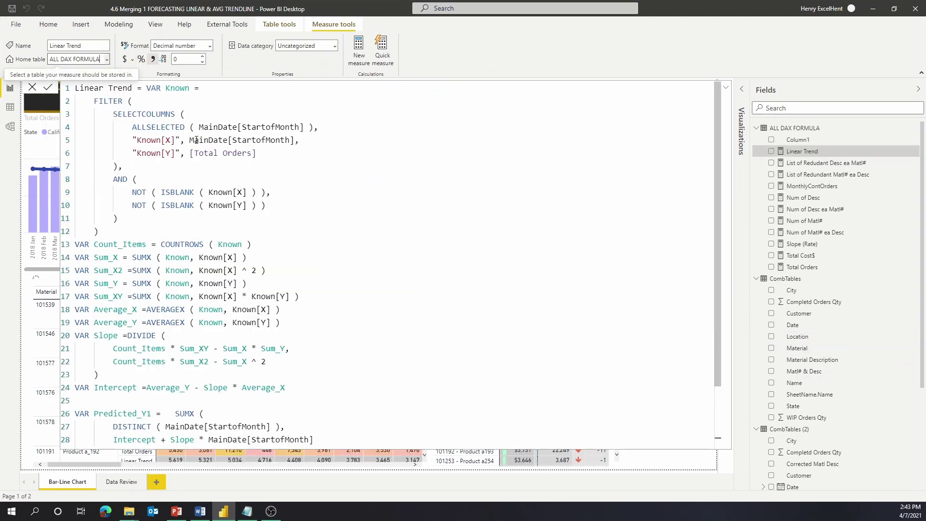
Step: Open the CombTables query for editing and examine the Merged Queries and Expanded MasterList steps of CombTables (2)
{"action": "left_click", "coordinate": [819, 266]}
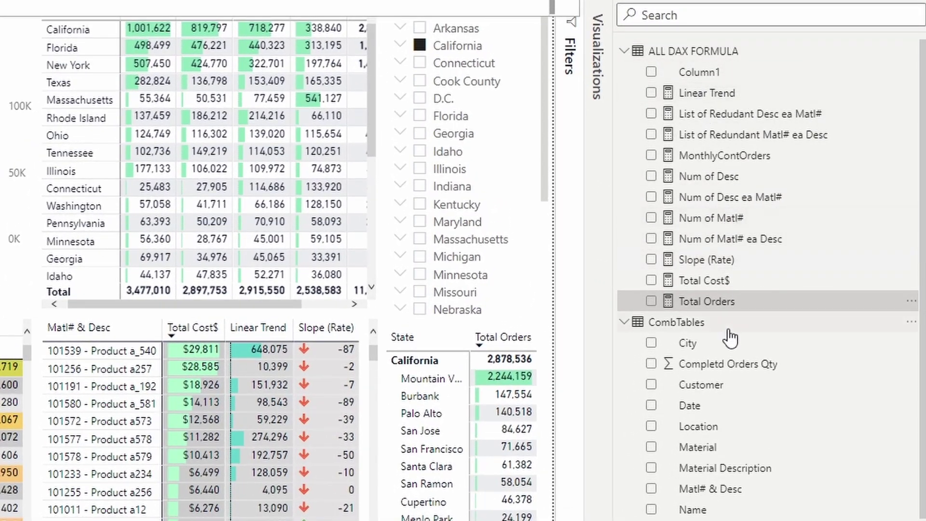
{"action": "left_click", "coordinate": [693, 51]}
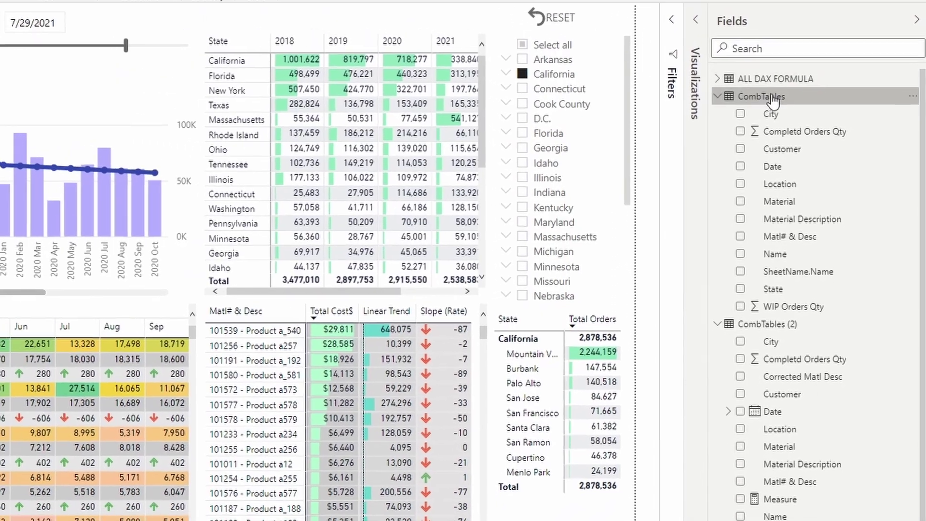
{"action": "right_click", "coordinate": [767, 91]}
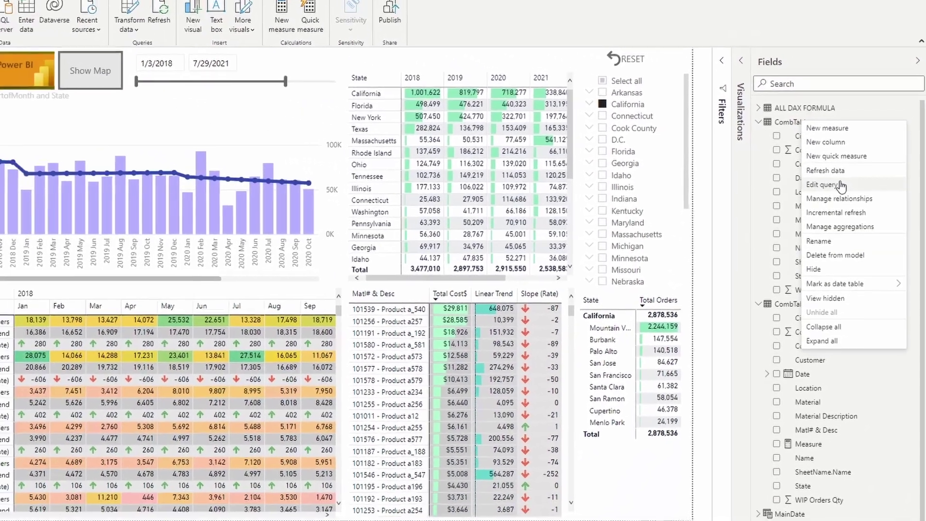
{"action": "left_click", "coordinate": [820, 180]}
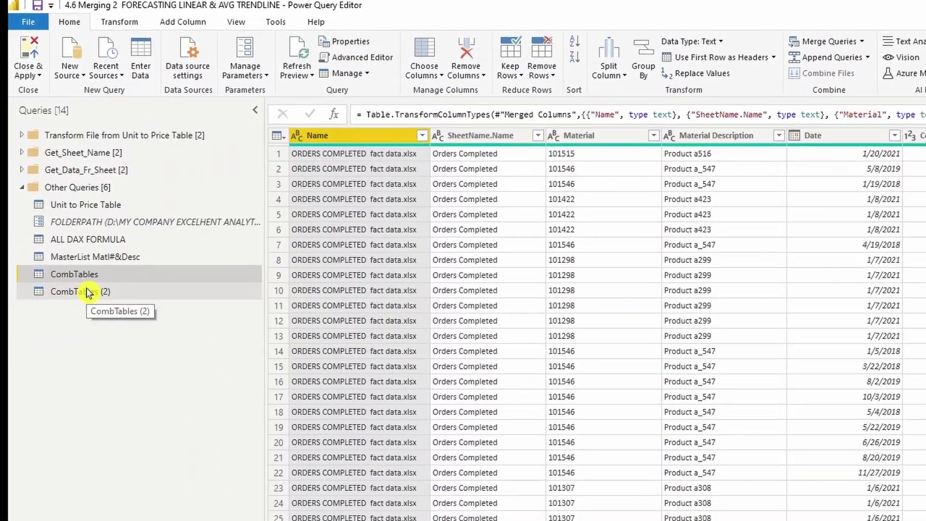
{"action": "left_click", "coordinate": [87, 287]}
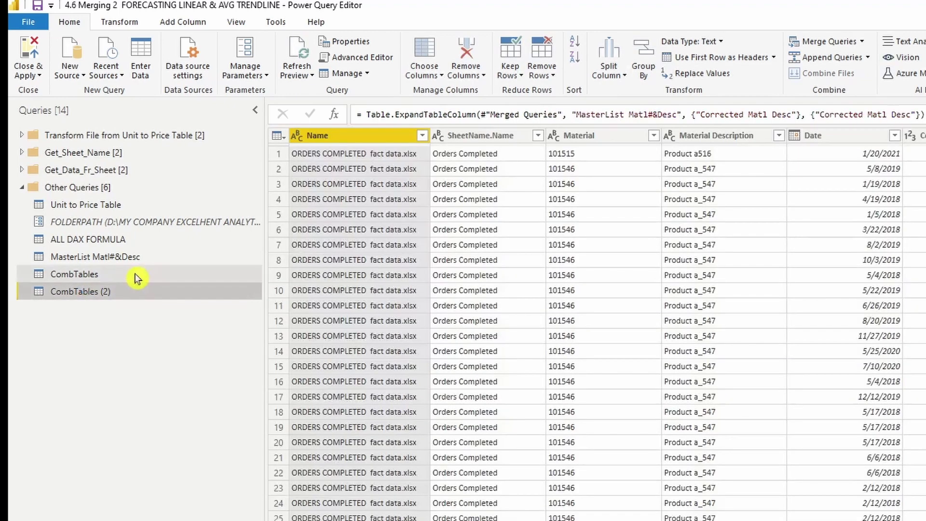
{"action": "left_click", "coordinate": [124, 274]}
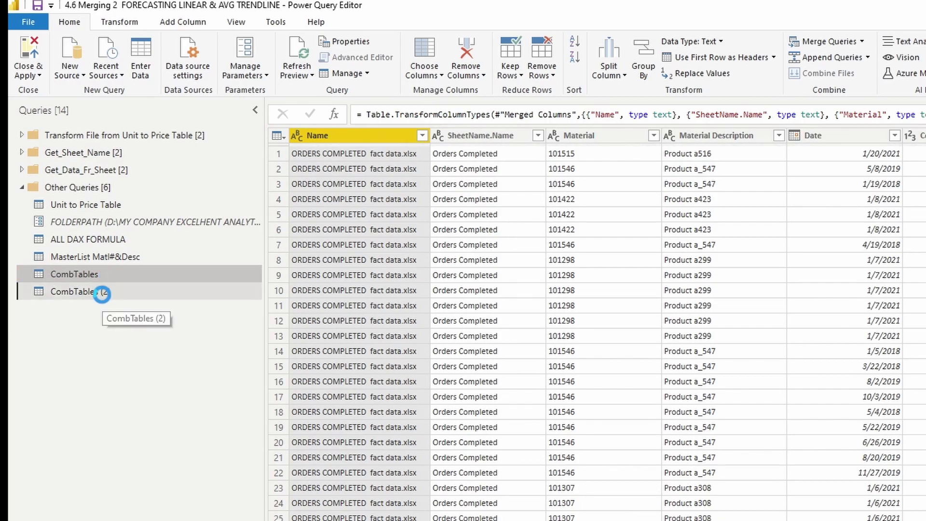
{"action": "left_click", "coordinate": [102, 292]}
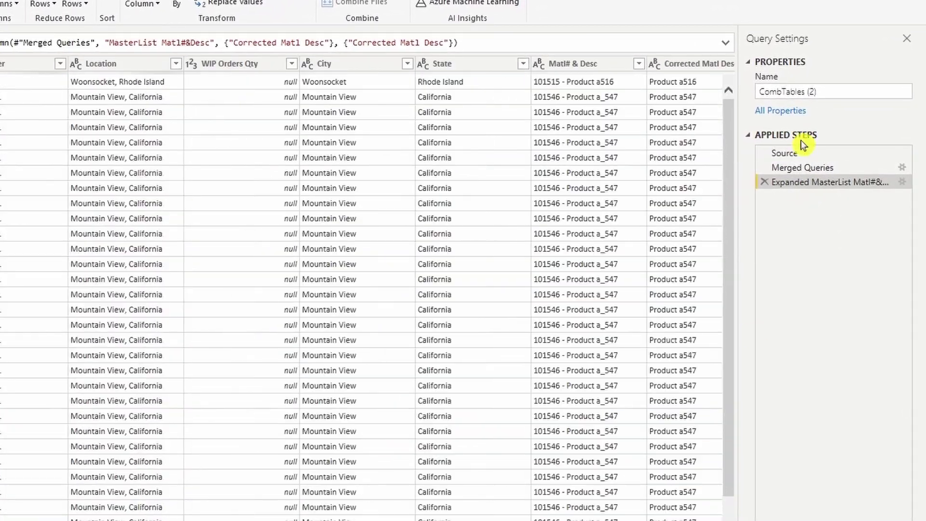
{"action": "left_click", "coordinate": [811, 169]}
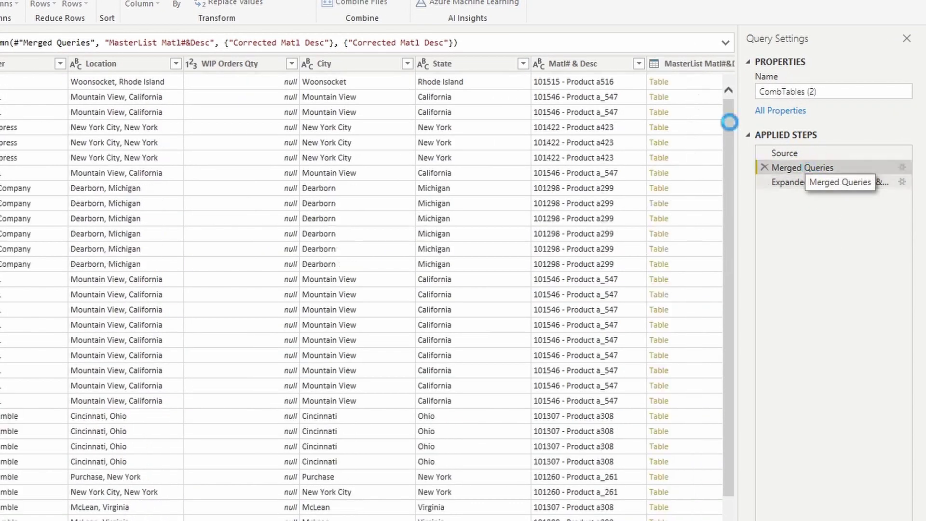
{"action": "left_click", "coordinate": [811, 182]}
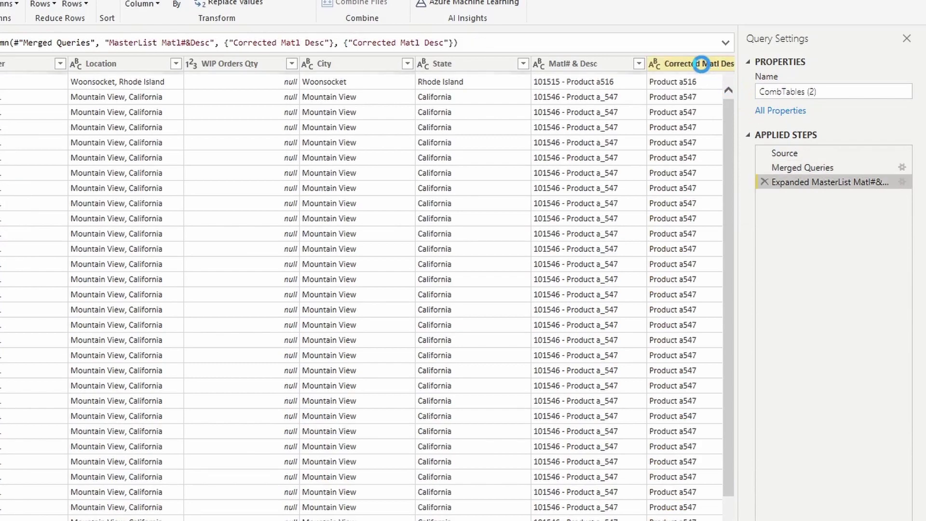
Step: Try to delete the original CombTables query
{"action": "left_click", "coordinate": [158, 202]}
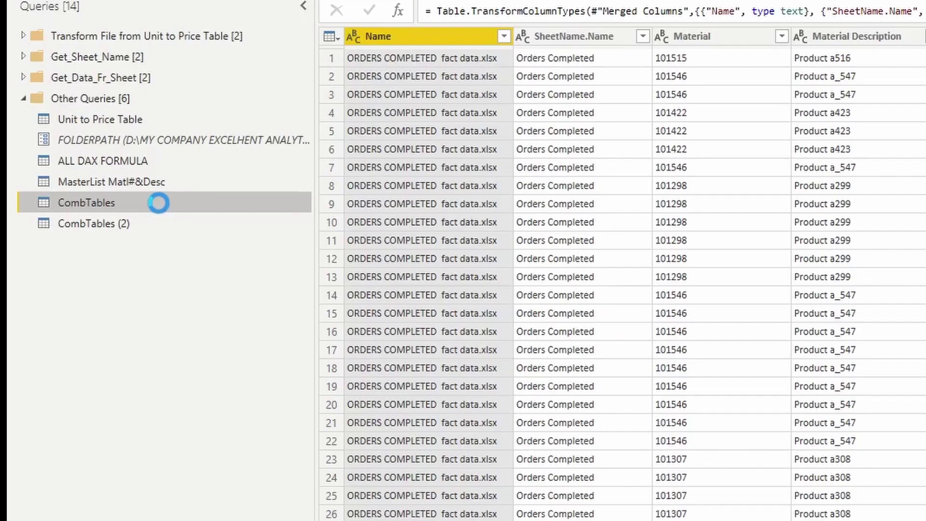
{"action": "right_click", "coordinate": [159, 202]}
{"action": "left_click", "coordinate": [405, 275]}
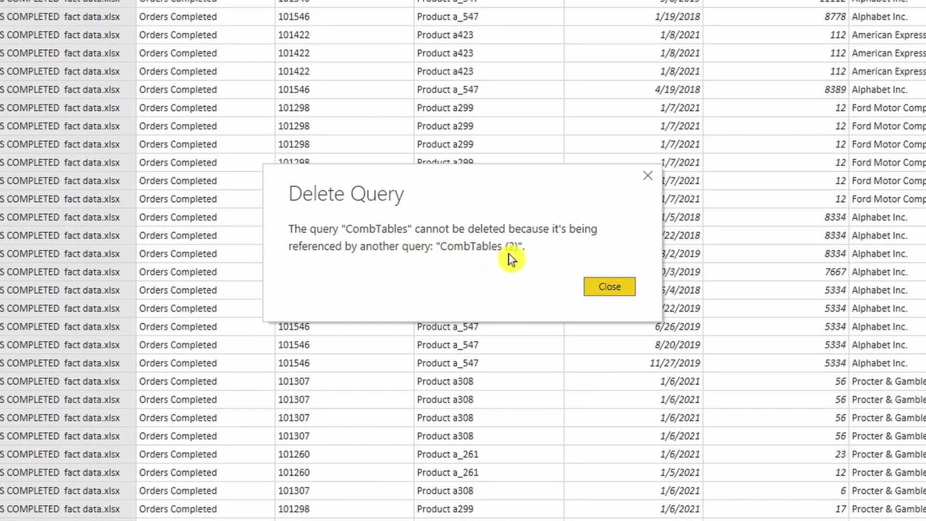
{"action": "key", "text": "Return"}
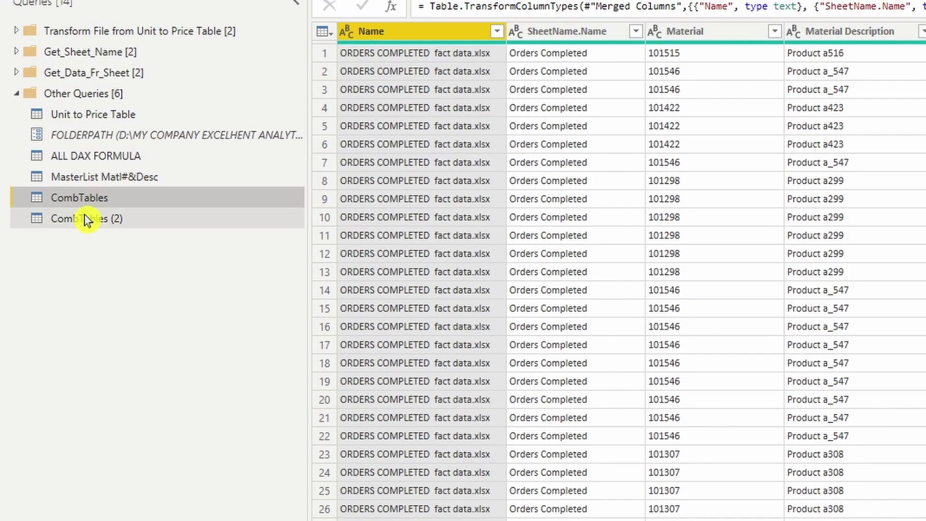
Step: Duplicate both the CombTables query and the CombTables (2) query
{"action": "left_click", "coordinate": [91, 218]}
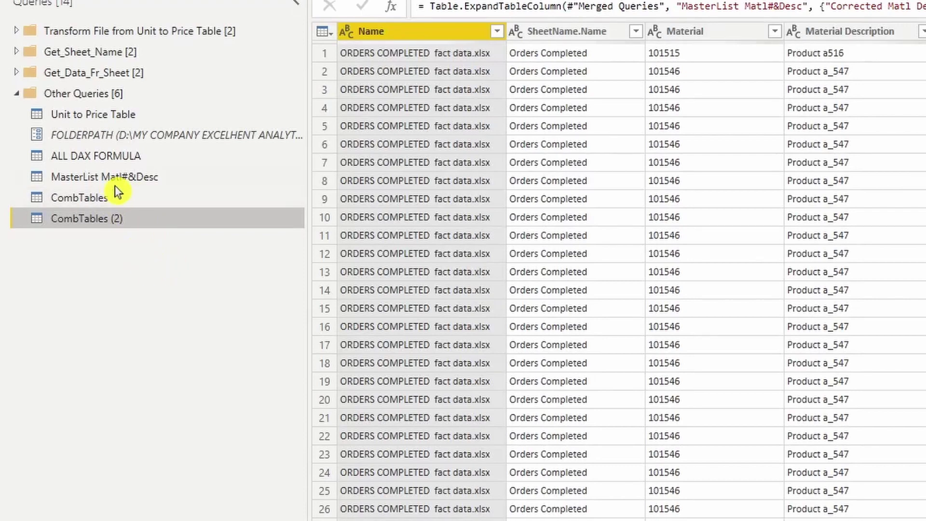
{"action": "left_click", "coordinate": [126, 197]}
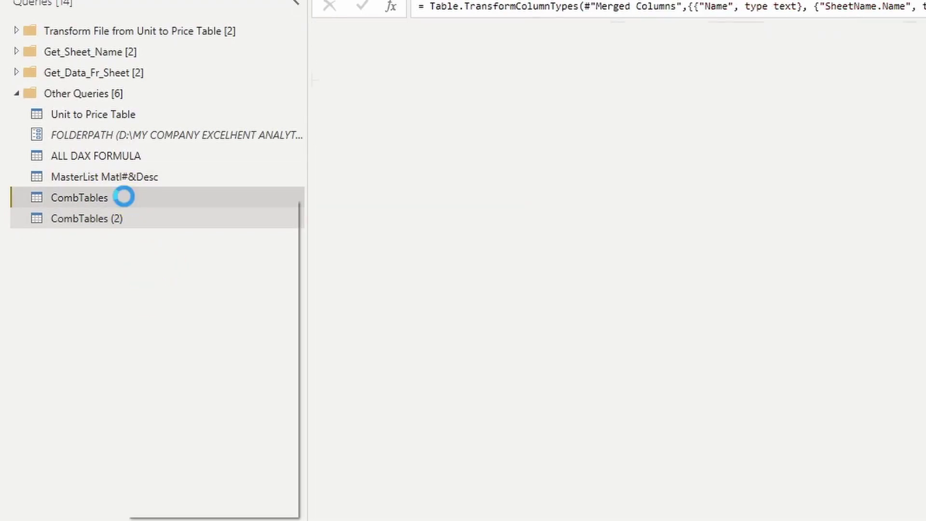
{"action": "right_click", "coordinate": [125, 197]}
{"action": "left_click", "coordinate": [216, 341]}
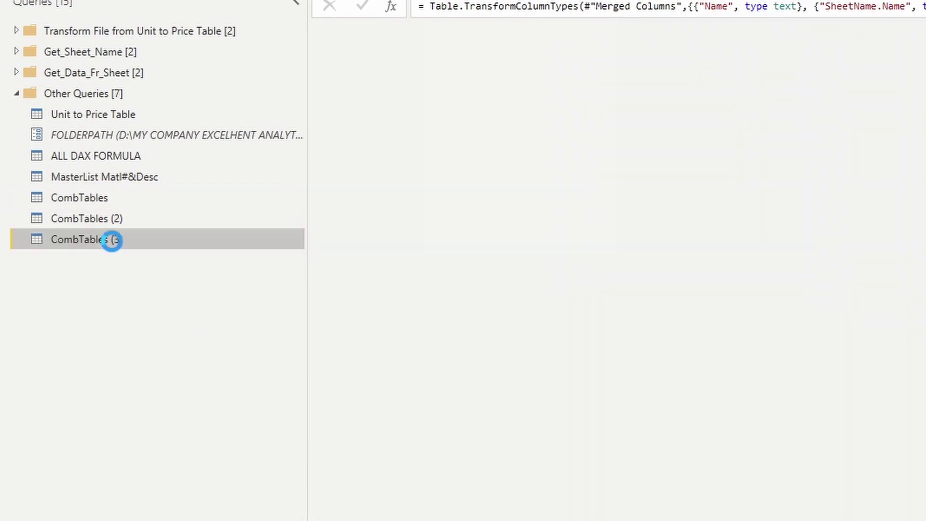
{"action": "left_click", "coordinate": [160, 218]}
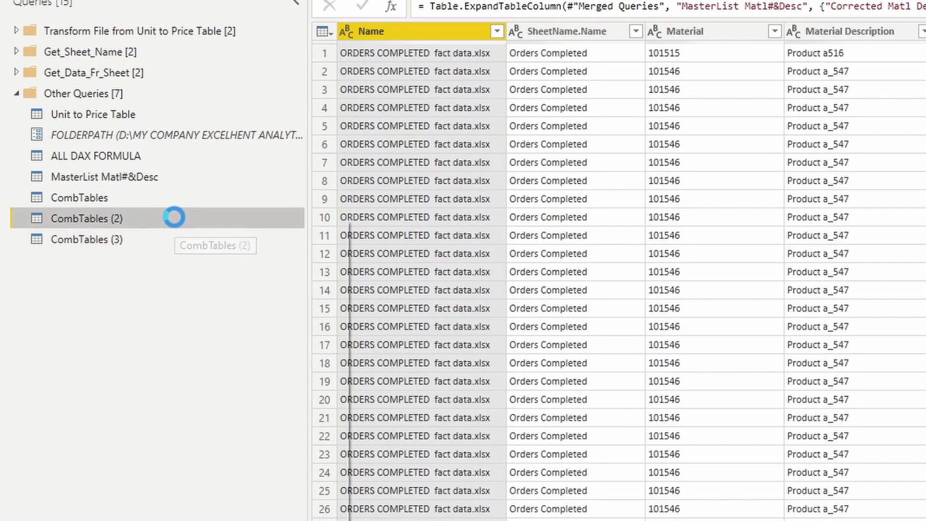
{"action": "right_click", "coordinate": [174, 218]}
{"action": "left_click", "coordinate": [253, 361]}
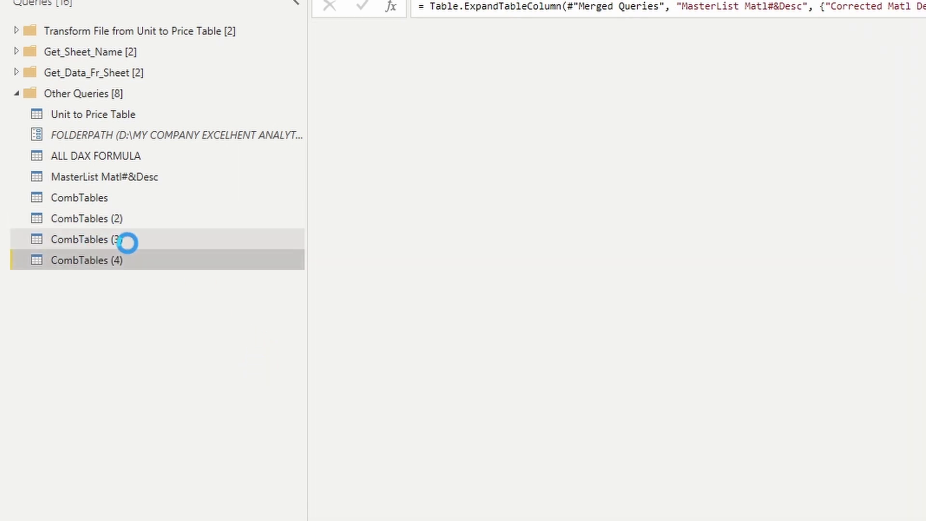
Step: Rename the CombTables (3) query as IntlCombTables
{"action": "left_click", "coordinate": [116, 240]}
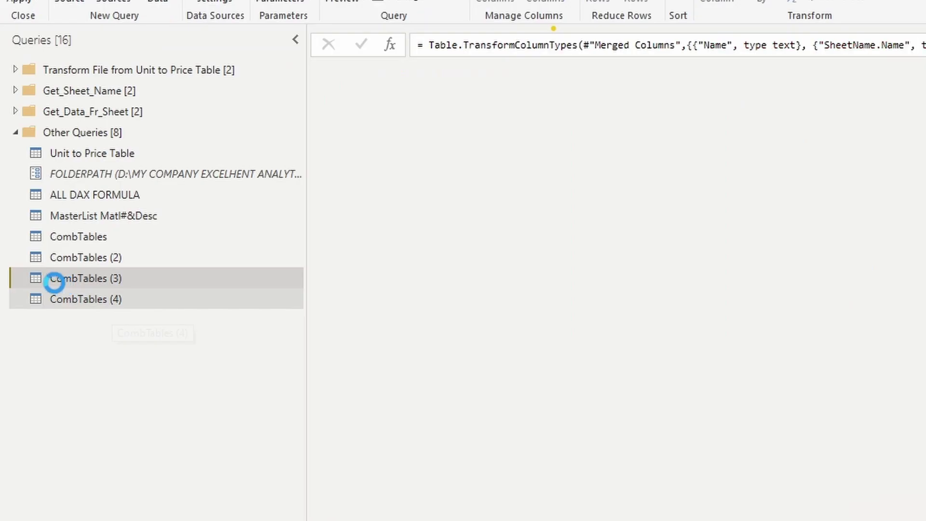
{"action": "double_click", "coordinate": [29, 209]}
{"action": "type", "text": "Intl"}
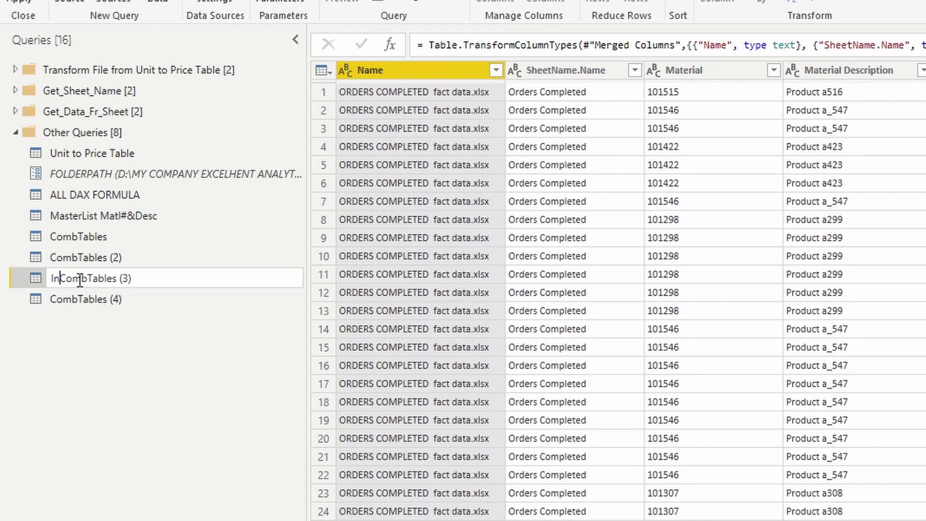
{"action": "key", "text": "End"}
{"action": "key", "text": "BackSpace"}
{"action": "key", "text": "BackSpace"}
{"action": "key", "text": "BackSpace"}
{"action": "key", "text": "BackSpace"}
{"action": "left_click", "coordinate": [110, 299]}
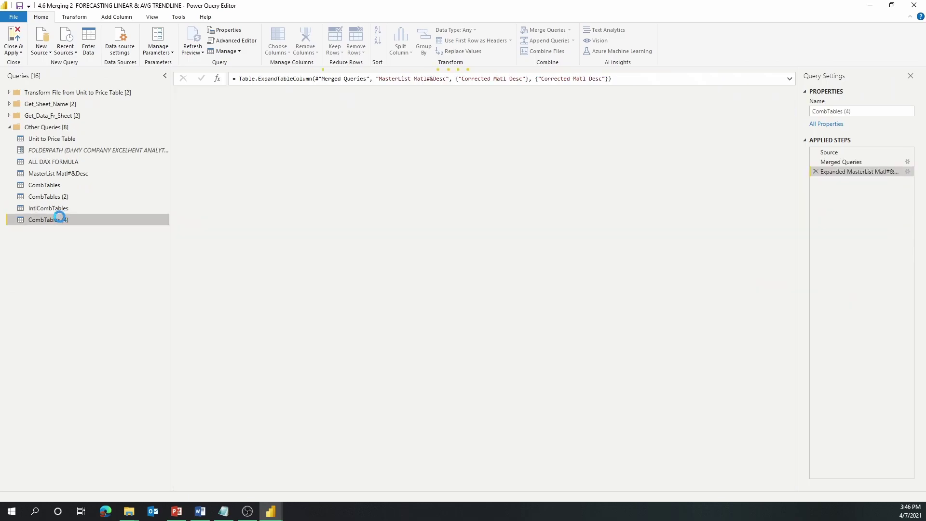
Step: Replace the CombTables reference in the Source step of CombTables (4) with the copied query name IntlCombTables
{"action": "left_click", "coordinate": [48, 207]}
{"action": "left_click", "coordinate": [825, 110]}
{"action": "key", "text": "ctrl+c"}
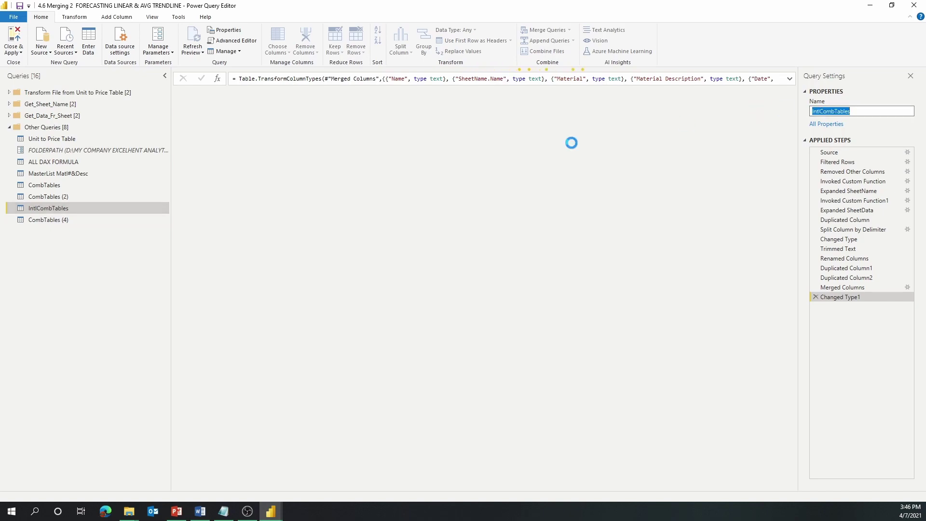
{"action": "left_click", "coordinate": [69, 221]}
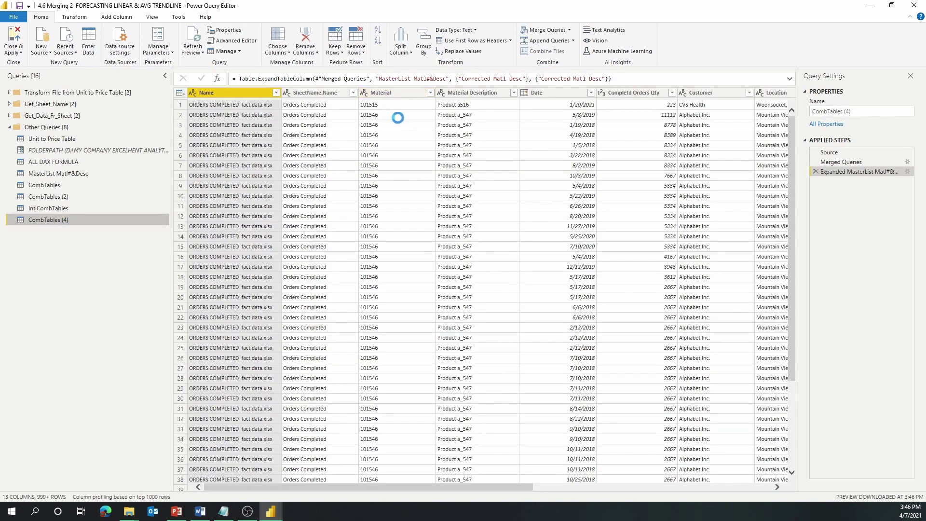
{"action": "left_click", "coordinate": [843, 153]}
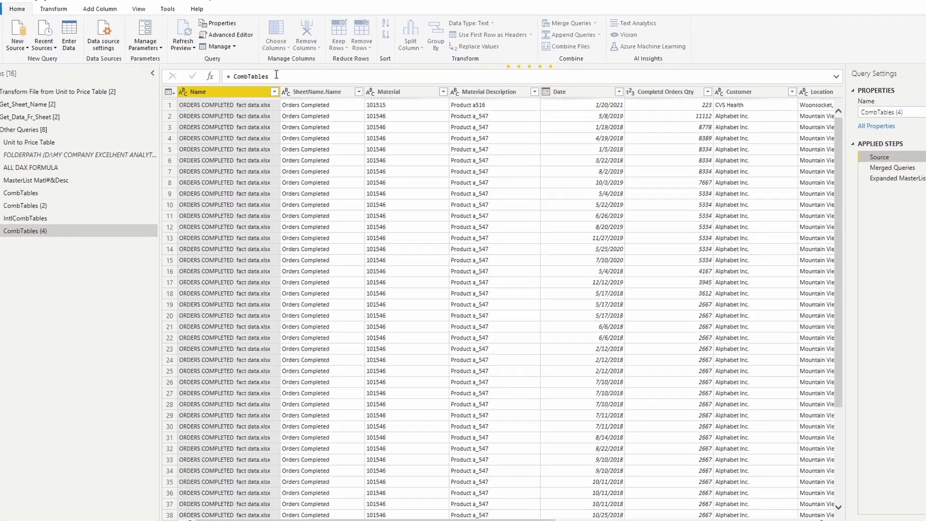
{"action": "double_click", "coordinate": [239, 77]}
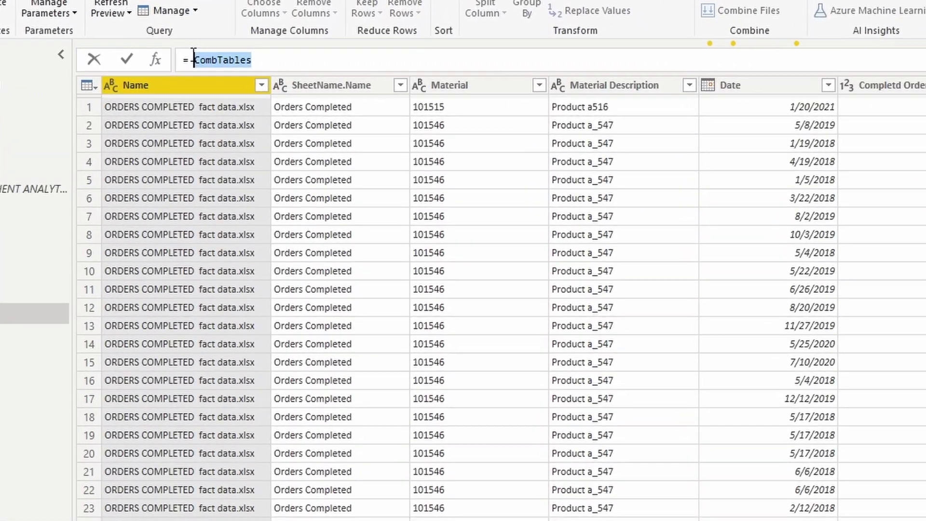
{"action": "key", "text": "ctrl+v"}
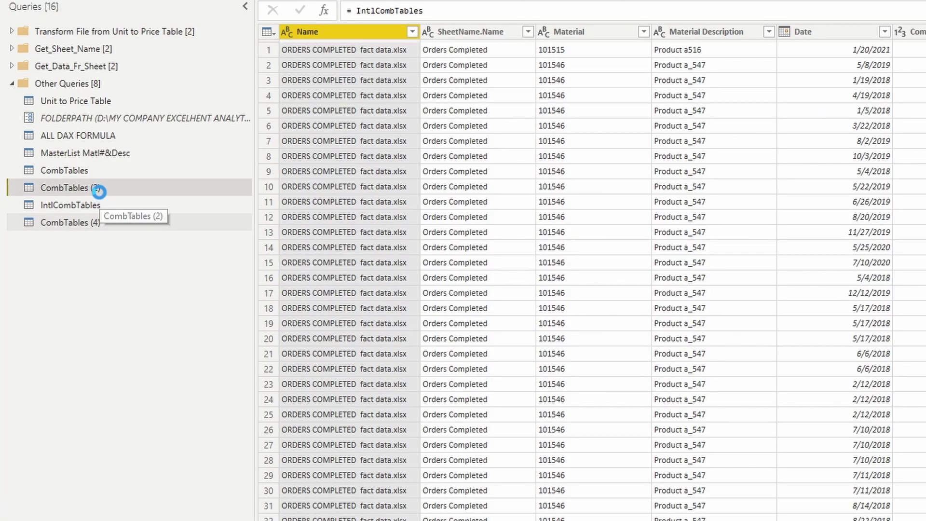
Step: Delete the CombTables (2) query and the original CombTables query
{"action": "left_click", "coordinate": [68, 199]}
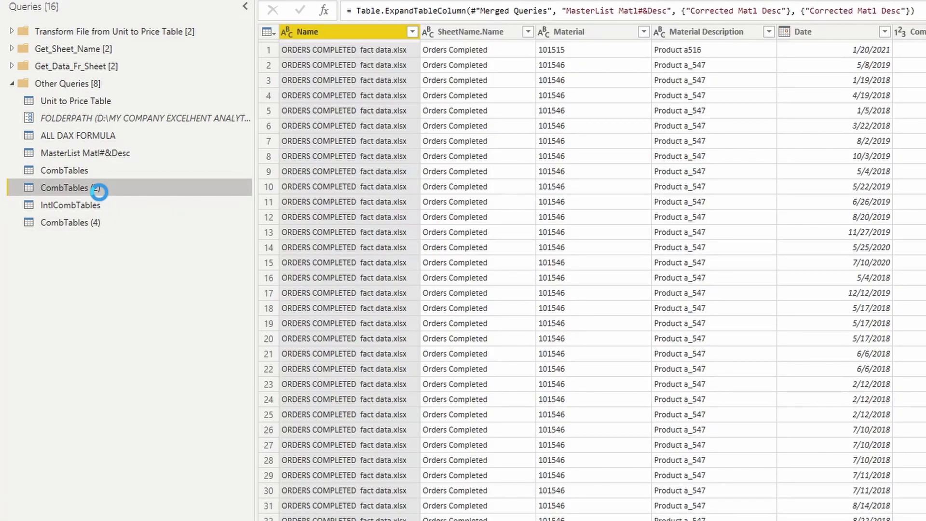
{"action": "right_click", "coordinate": [99, 191]}
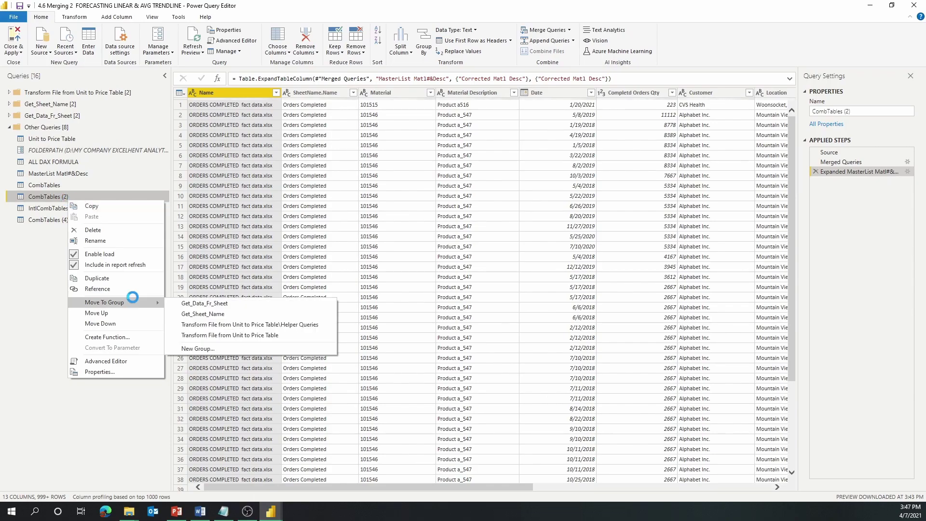
{"action": "left_click", "coordinate": [134, 232]}
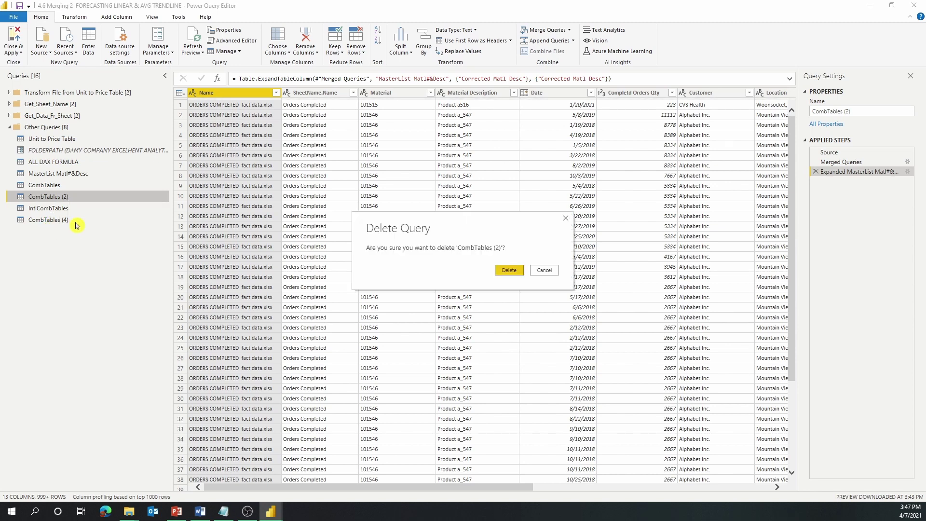
{"action": "left_click", "coordinate": [522, 270]}
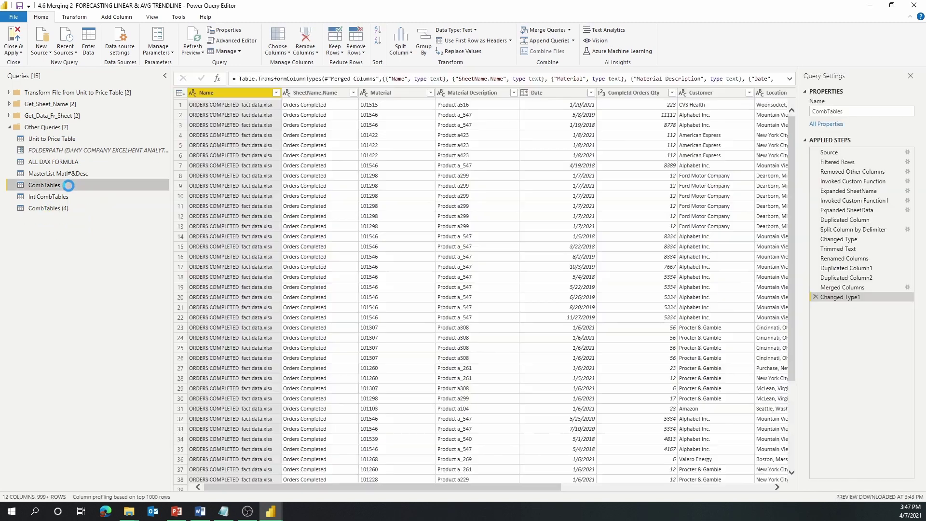
{"action": "right_click", "coordinate": [68, 185]}
{"action": "left_click", "coordinate": [118, 215]}
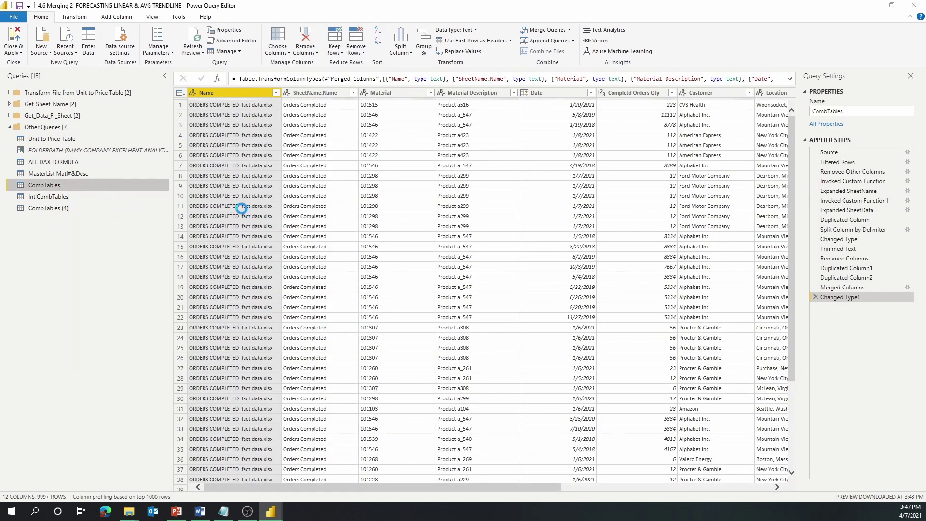
{"action": "left_click", "coordinate": [509, 270]}
Step: Rename the CombTables (4) query as CombTables and compare it with IntlCombTables
{"action": "double_click", "coordinate": [86, 208]}
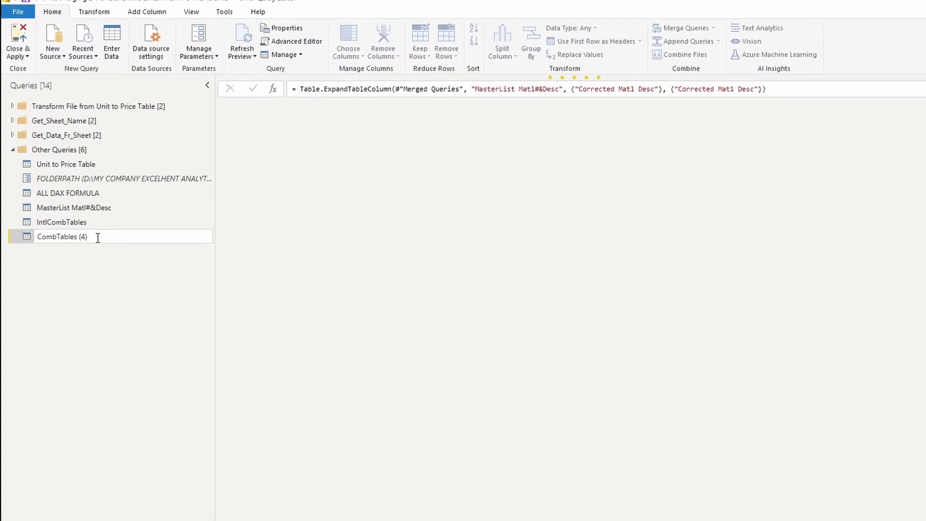
{"action": "key", "text": "BackSpace"}
{"action": "key", "text": "BackSpace"}
{"action": "key", "text": "BackSpace"}
{"action": "key", "text": "BackSpace"}
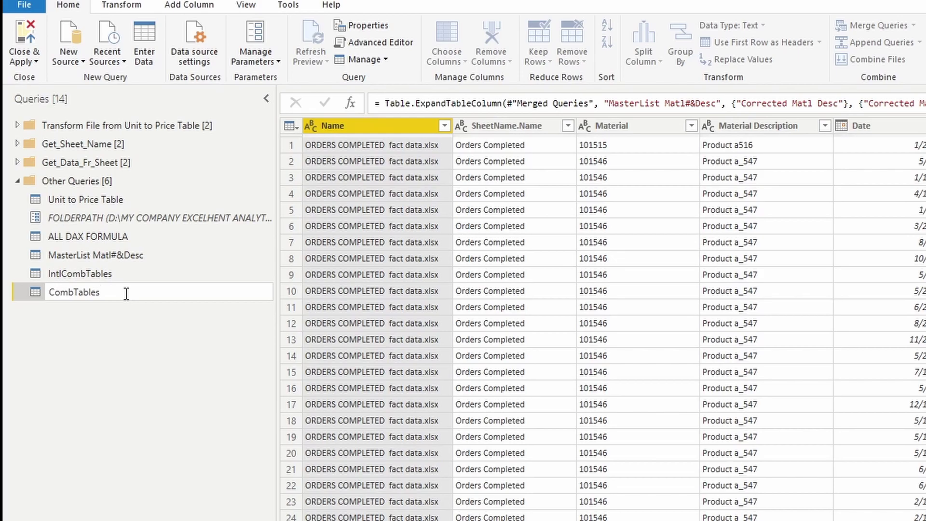
{"action": "key", "text": "Return"}
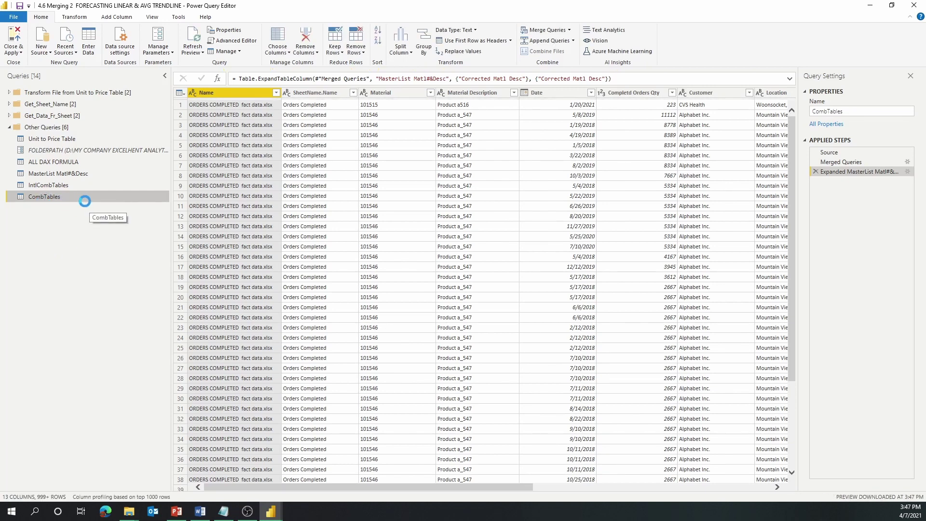
{"action": "left_click", "coordinate": [51, 185]}
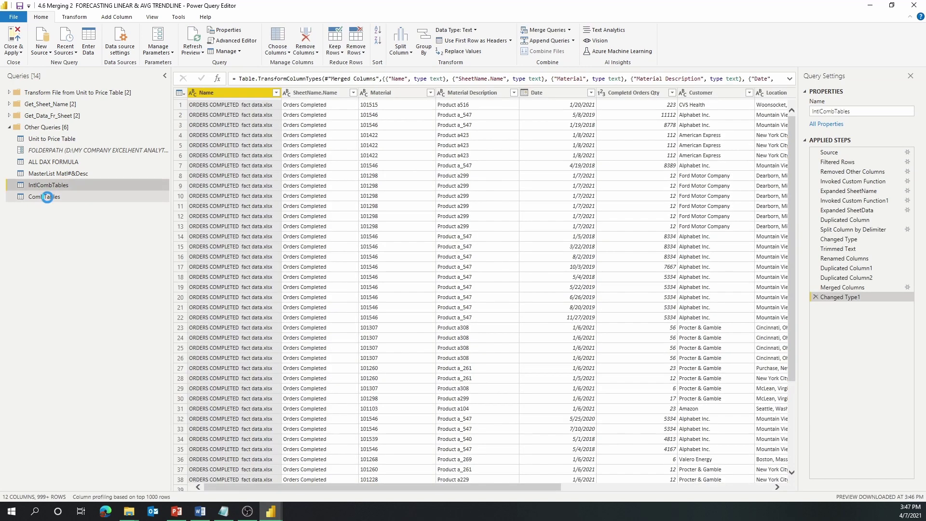
{"action": "left_click", "coordinate": [46, 197]}
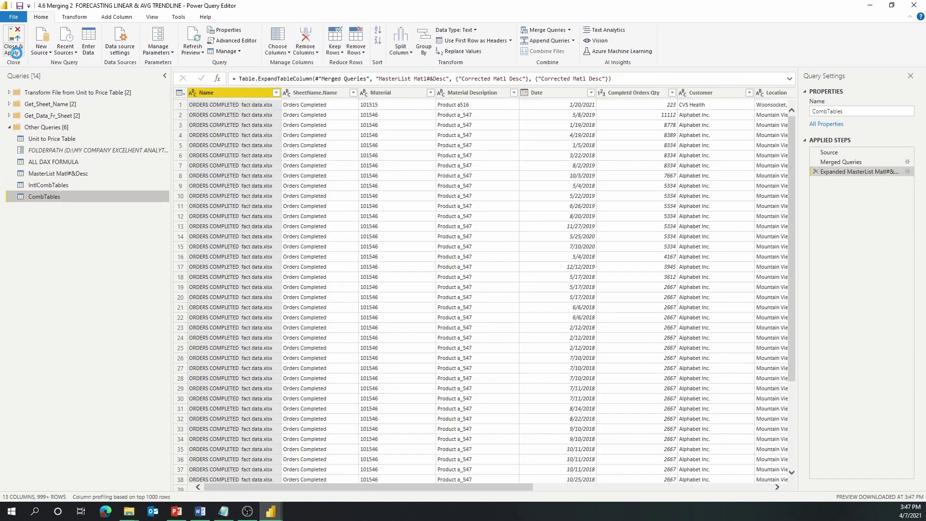
Step: Apply the query changes and arrange the IntlCombTables and MainDate tables beneath MasterList Matl#&Desc and CombTables in the model diagram
{"action": "left_click", "coordinate": [16, 53]}
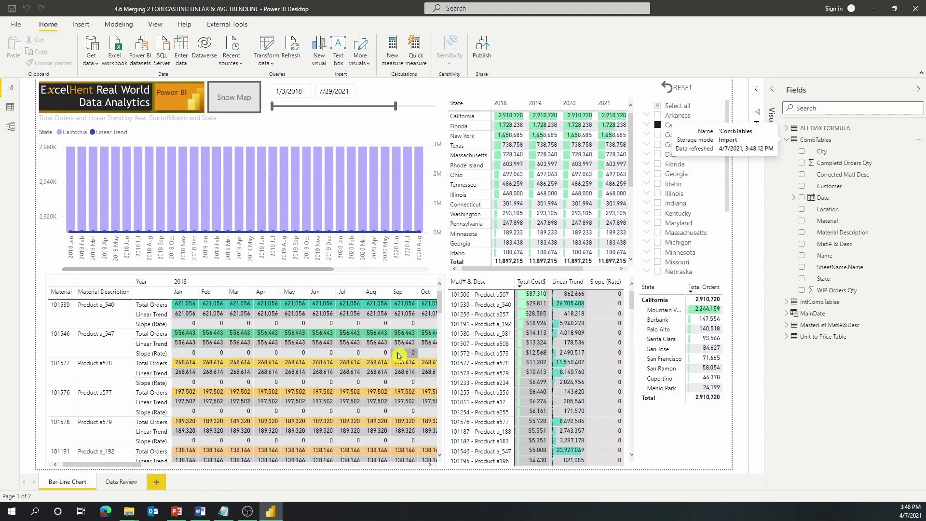
{"action": "left_click", "coordinate": [11, 128]}
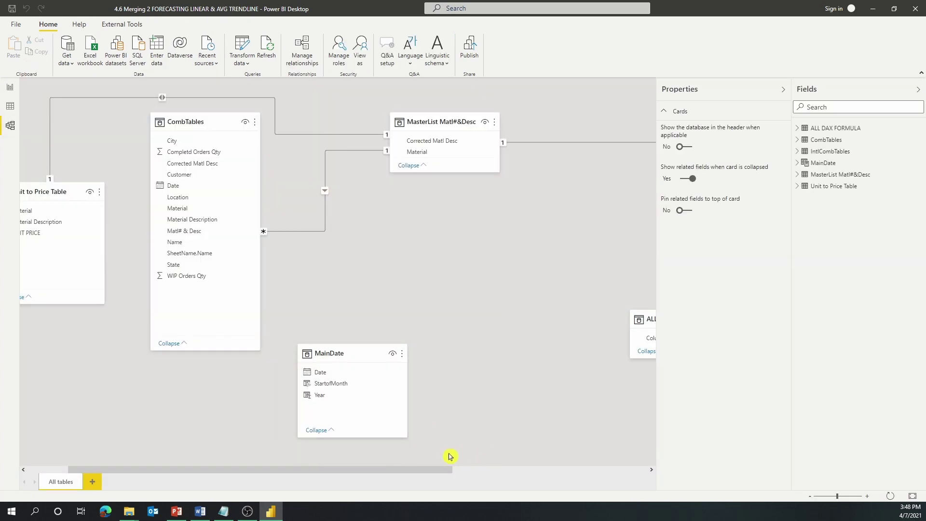
{"action": "left_click_drag", "start_coordinate": [558, 120], "coordinate": [313, 215]}
{"action": "left_click_drag", "start_coordinate": [441, 470], "coordinate": [213, 434]}
{"action": "left_click_drag", "start_coordinate": [401, 353], "coordinate": [347, 398]}
{"action": "left_click_drag", "start_coordinate": [499, 213], "coordinate": [515, 264]}
{"action": "left_click_drag", "start_coordinate": [361, 398], "coordinate": [393, 372]}
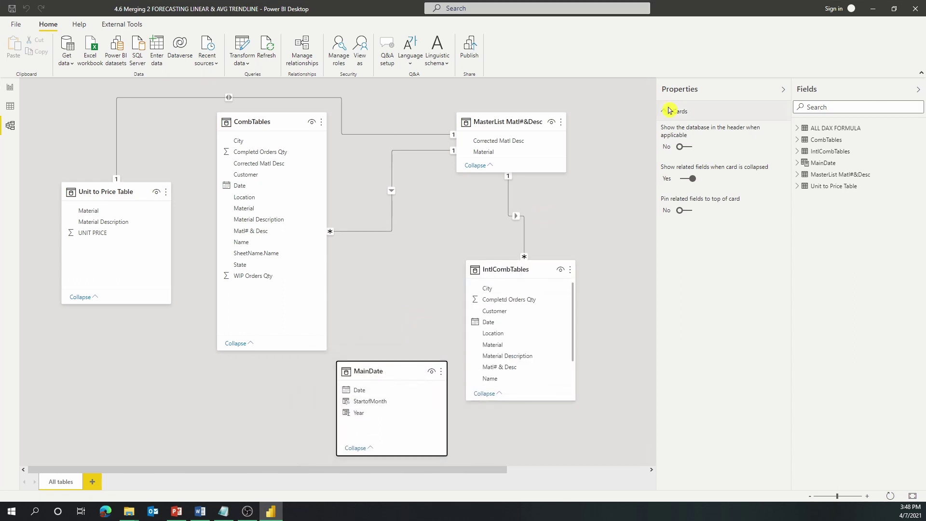
Step: Relate the Date field of MainDate to the Date fields of both CombTables and IntlCombTables
{"action": "left_click", "coordinate": [779, 89]}
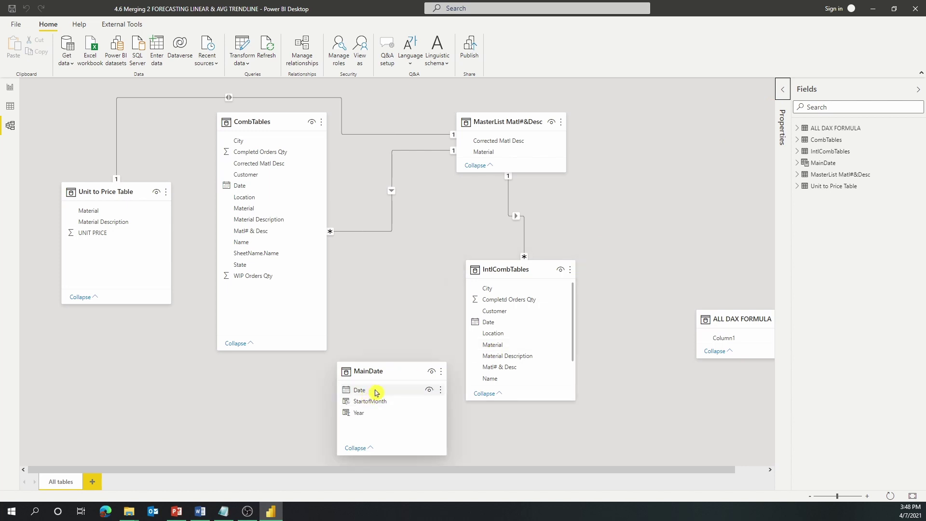
{"action": "left_click_drag", "start_coordinate": [382, 395], "coordinate": [278, 187]}
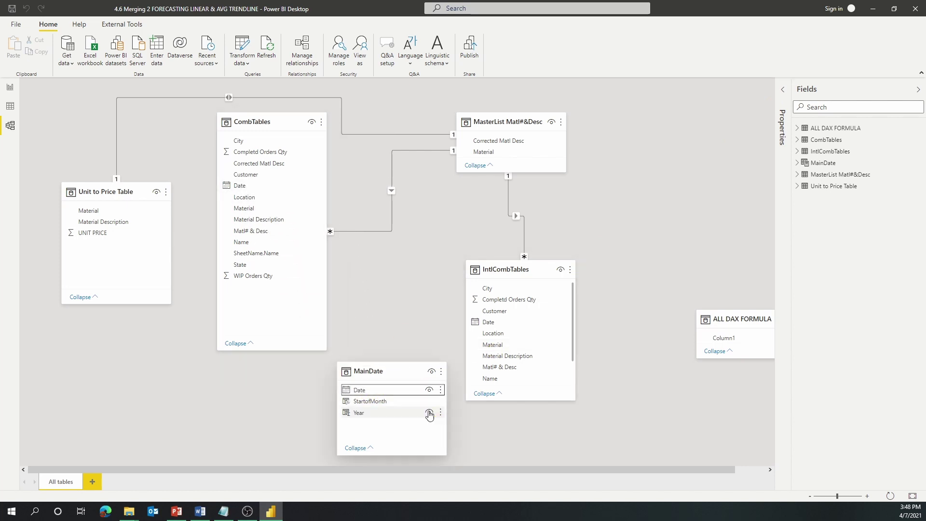
{"action": "left_click_drag", "start_coordinate": [379, 390], "coordinate": [509, 323]}
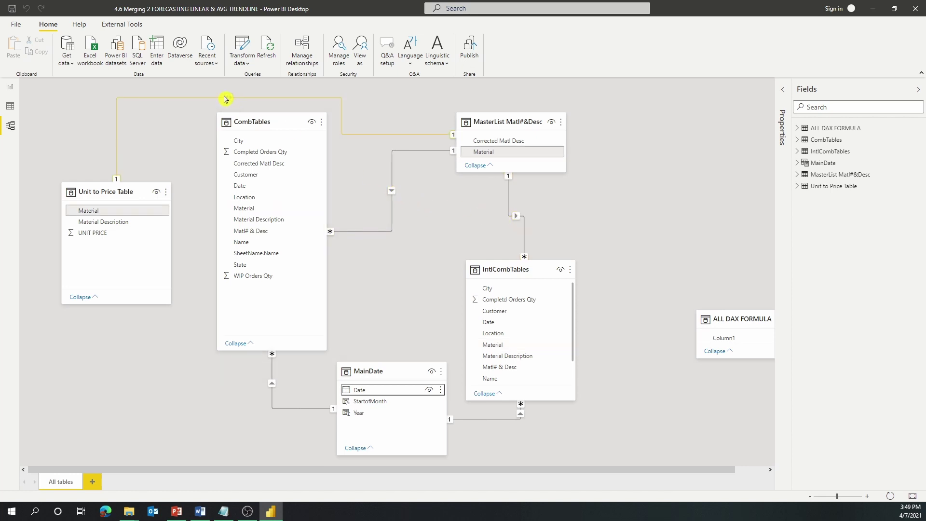
Step: Return to the report and examine which table the Total Orders measure references in its formula
{"action": "left_click", "coordinate": [10, 87]}
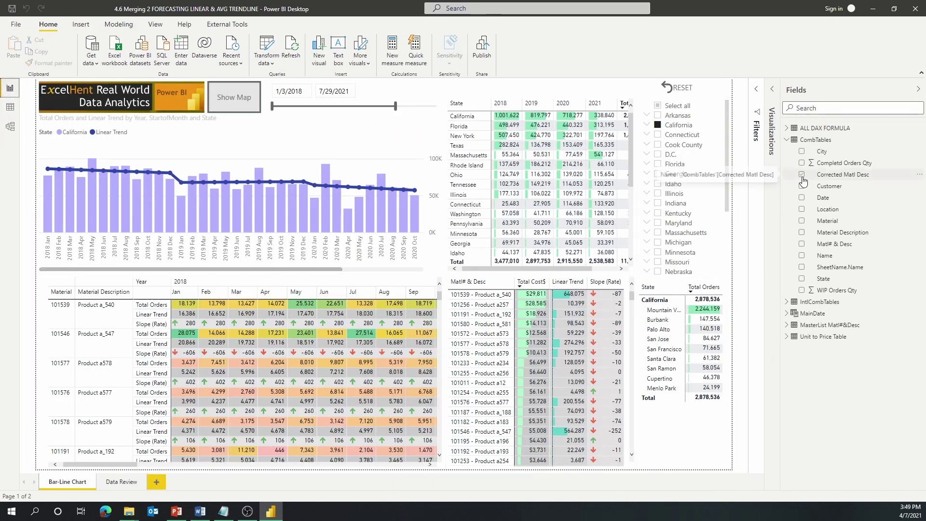
{"action": "left_click", "coordinate": [786, 127]}
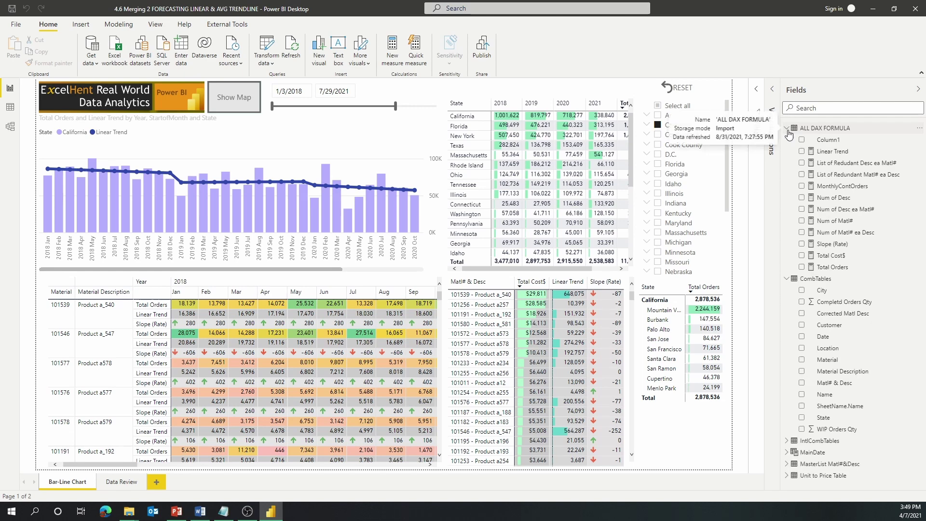
{"action": "left_click", "coordinate": [838, 268]}
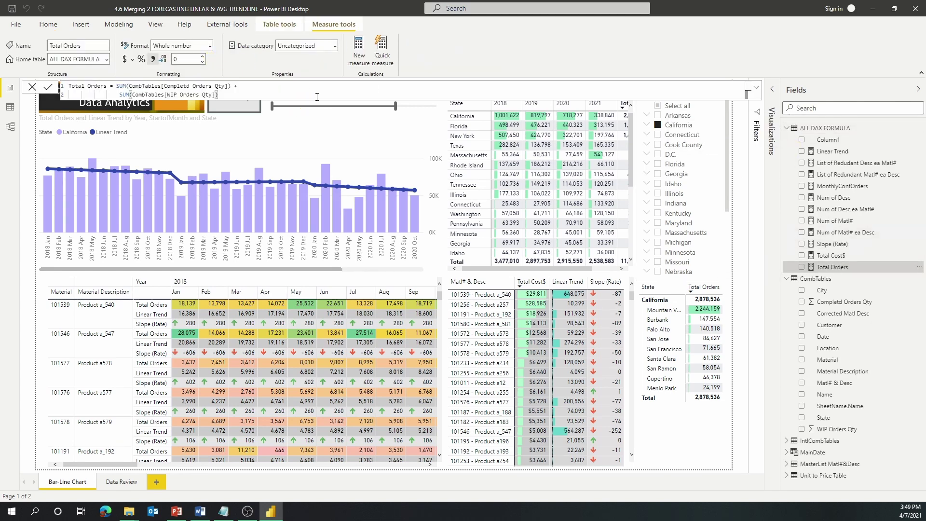
{"action": "scroll", "coordinate": [314, 95], "scroll_direction": "up", "scroll_amount": 3, "text": "ctrl"}
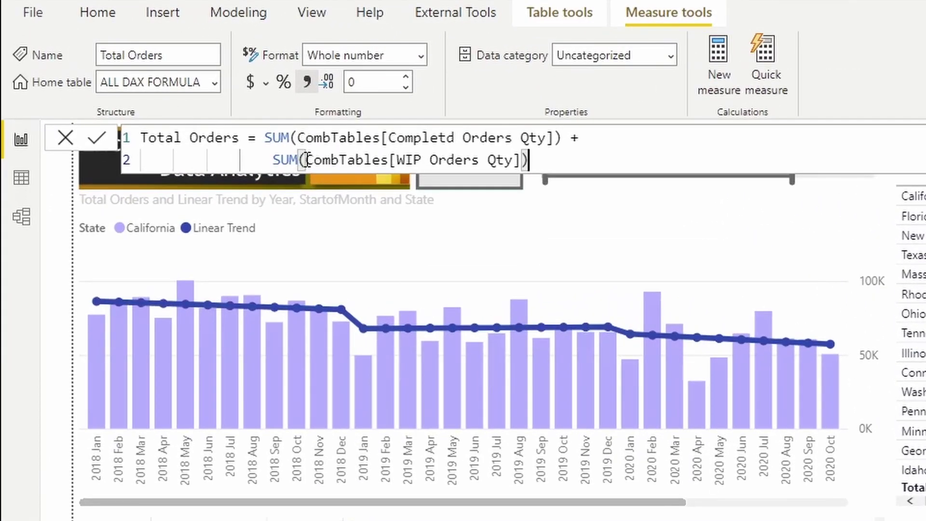
{"action": "left_click_drag", "start_coordinate": [307, 160], "coordinate": [393, 164]}
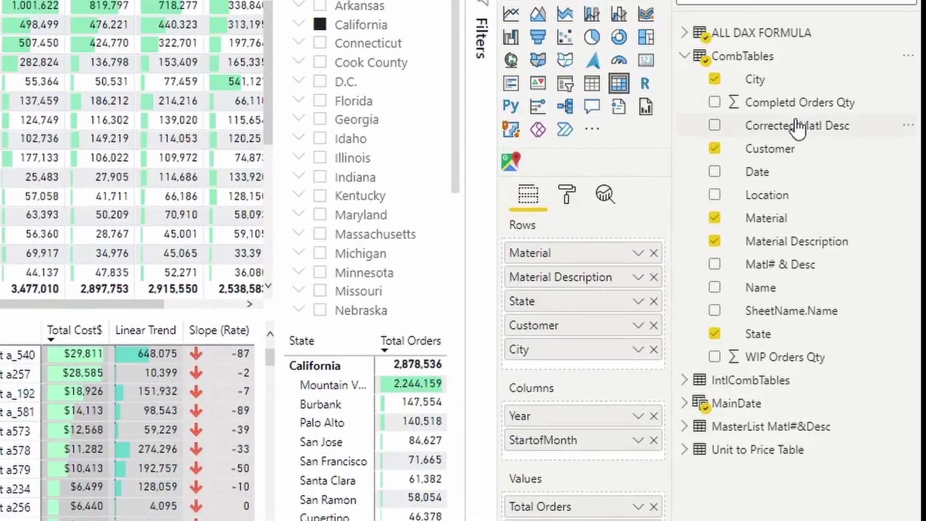
Step: Replace Material Description with Corrected Matl Desc from CombTables in the matrix rows, directly after Material
{"action": "left_click", "coordinate": [653, 278]}
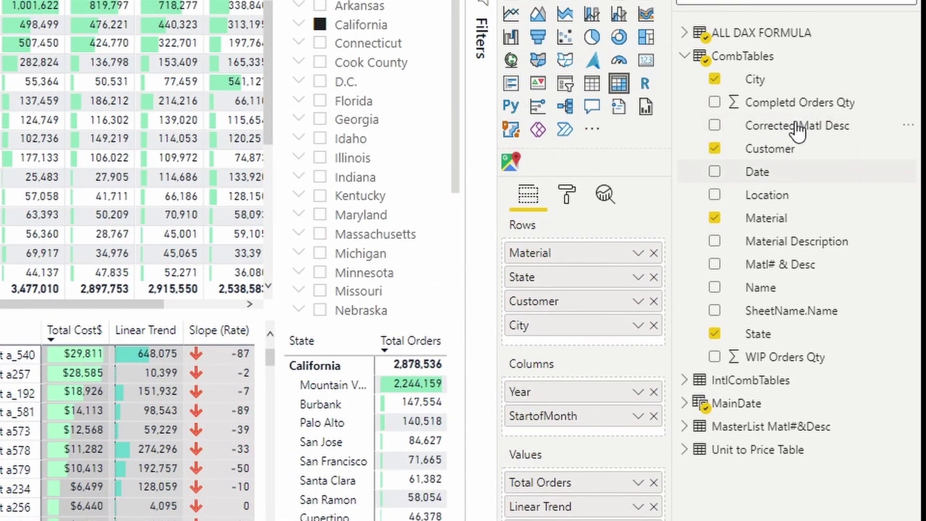
{"action": "left_click_drag", "start_coordinate": [797, 129], "coordinate": [604, 270]}
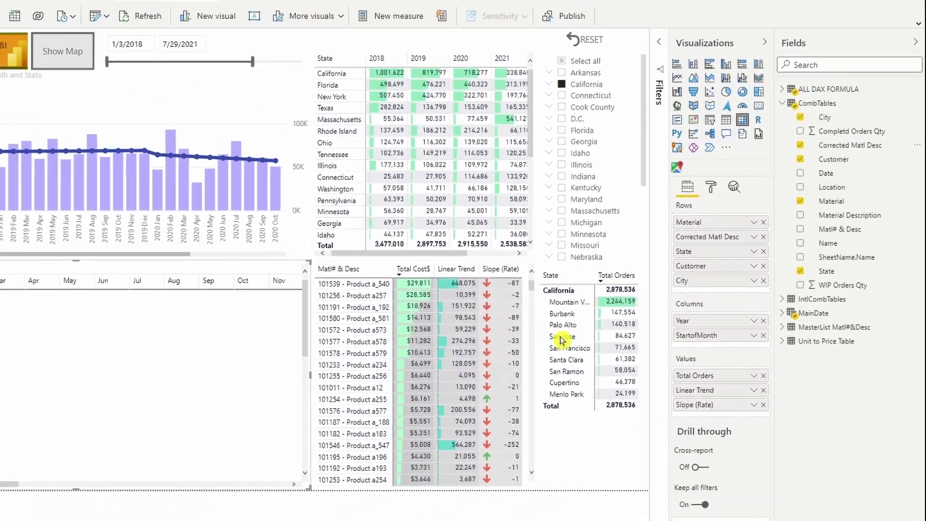
{"action": "left_click", "coordinate": [535, 306]}
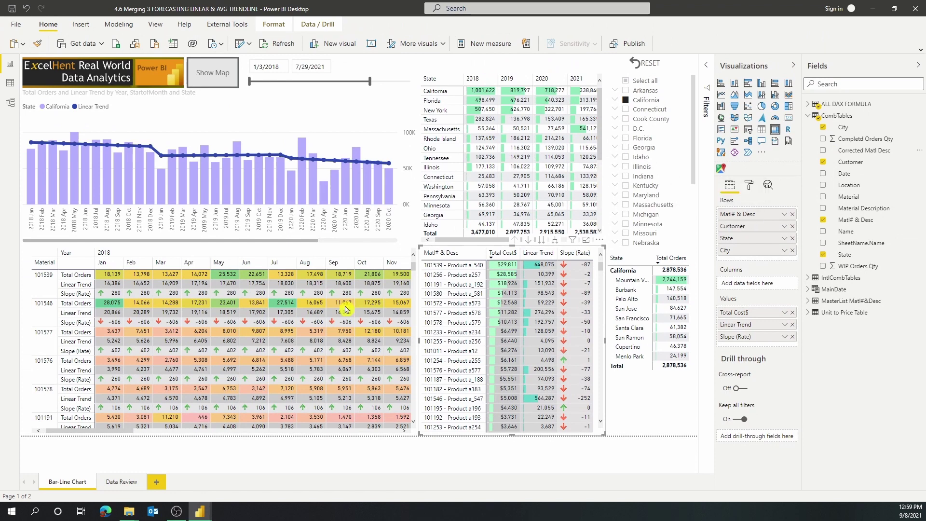
Step: Switch to the Power Query Editor window and open the IntlCombTables query
{"action": "mouse_move", "coordinate": [203, 514]}
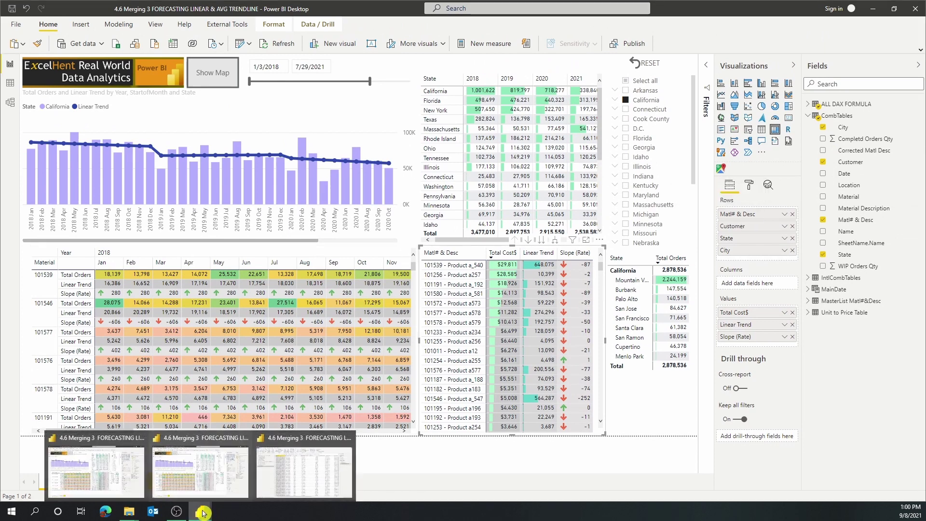
{"action": "left_click", "coordinate": [322, 470]}
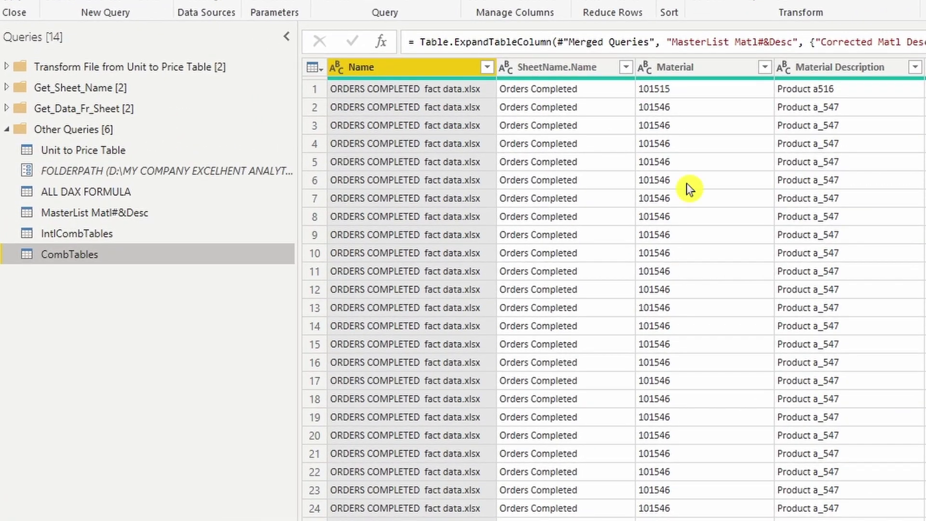
{"action": "left_click", "coordinate": [105, 231]}
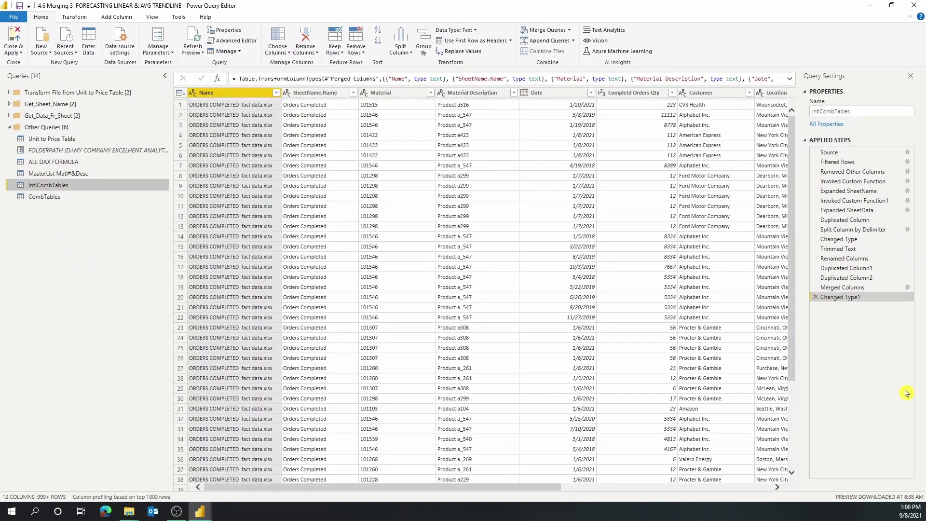
Step: Delete the Merged Columns, Duplicated Column2, Duplicated Column1 and Changed Type1 steps from the IntlCombTables query
{"action": "left_click", "coordinate": [842, 288]}
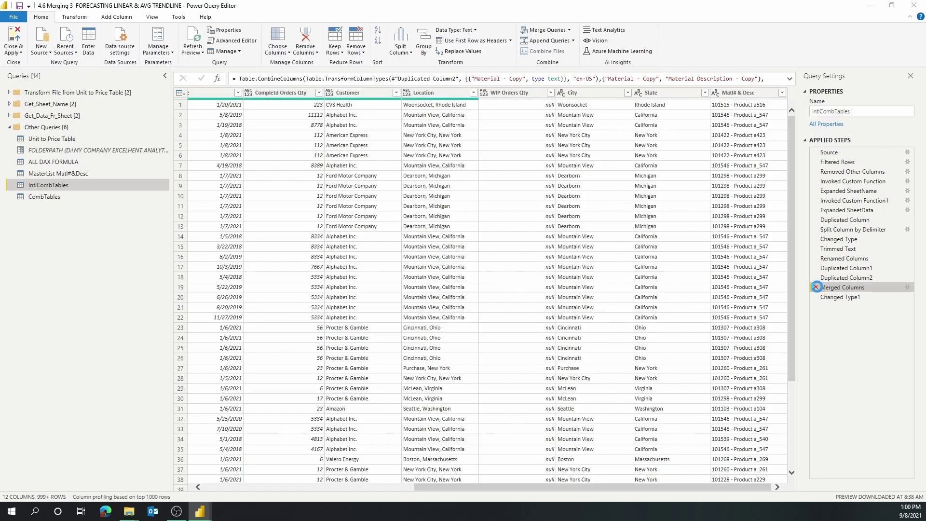
{"action": "left_click", "coordinate": [816, 287]}
{"action": "left_click", "coordinate": [504, 275]}
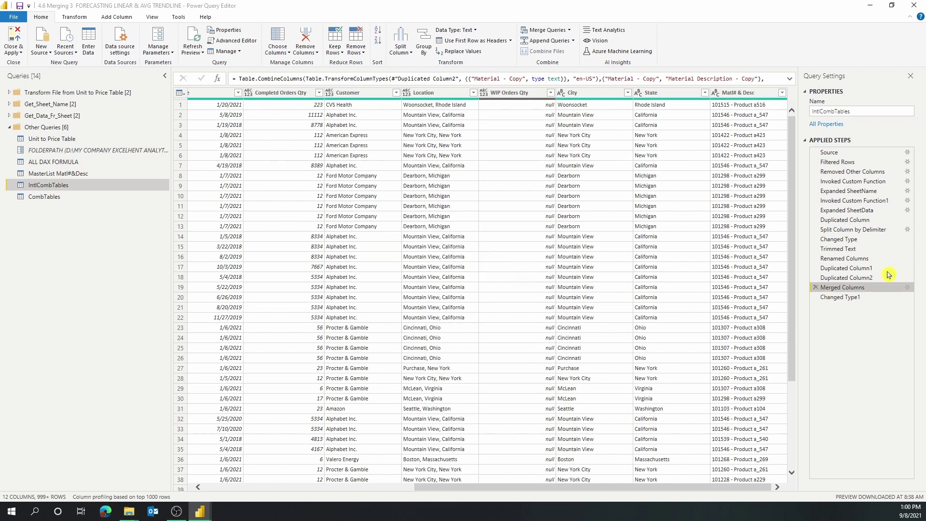
{"action": "left_click", "coordinate": [815, 286]}
{"action": "left_click", "coordinate": [520, 276]}
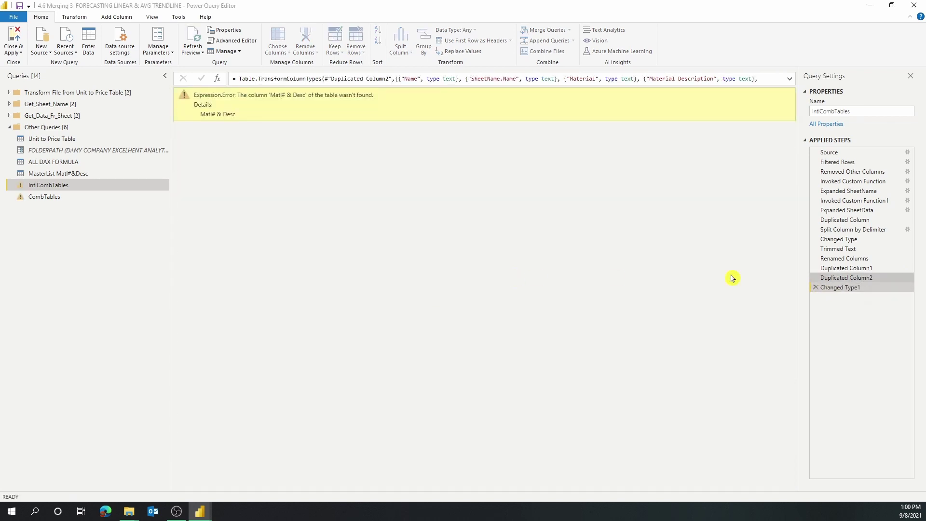
{"action": "left_click", "coordinate": [816, 277]}
{"action": "left_click", "coordinate": [509, 274]}
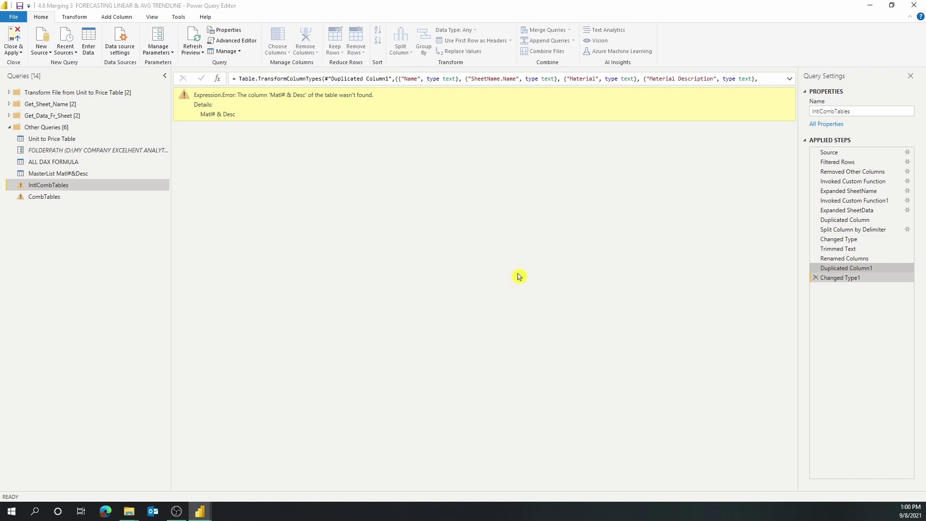
{"action": "left_click", "coordinate": [815, 268]}
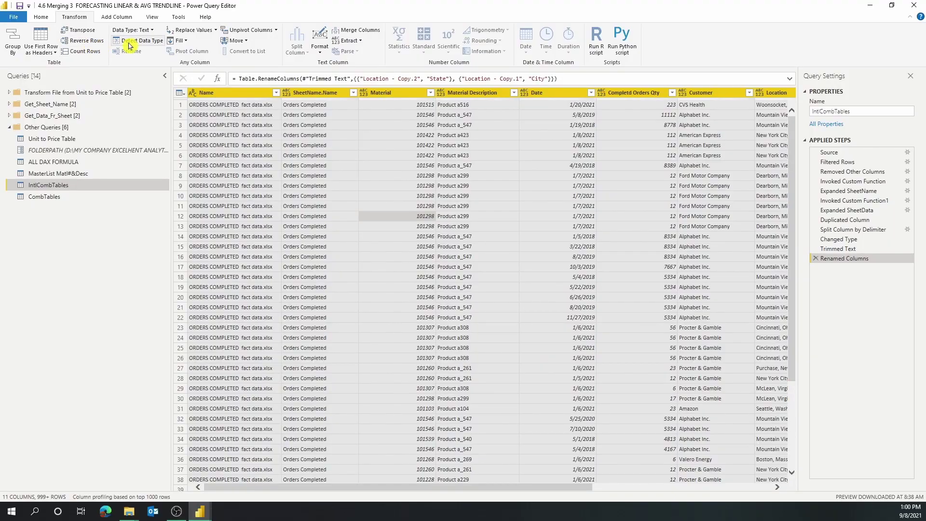
Step: Detect the data types of all IntlCombTables columns and set Material to Text, replacing the current conversion
{"action": "left_click", "coordinate": [129, 43]}
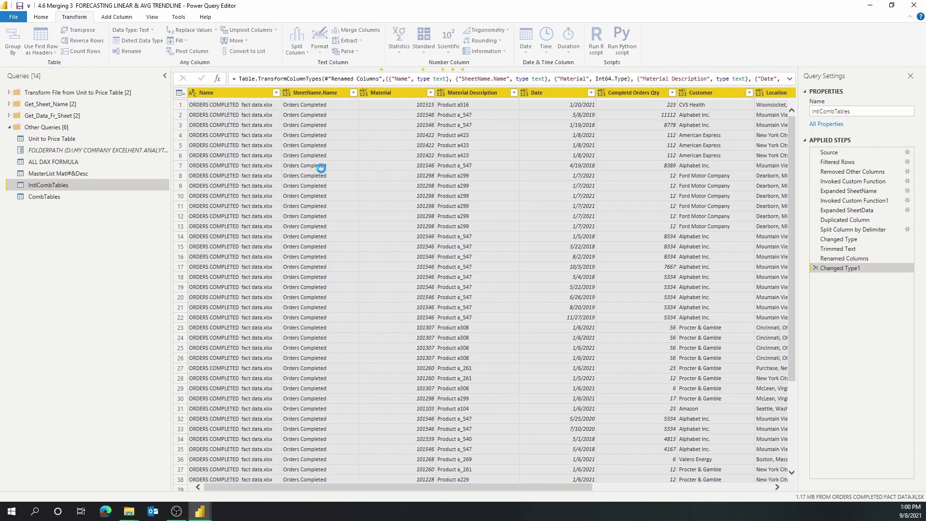
{"action": "left_click", "coordinate": [458, 155]}
{"action": "left_click", "coordinate": [394, 92]}
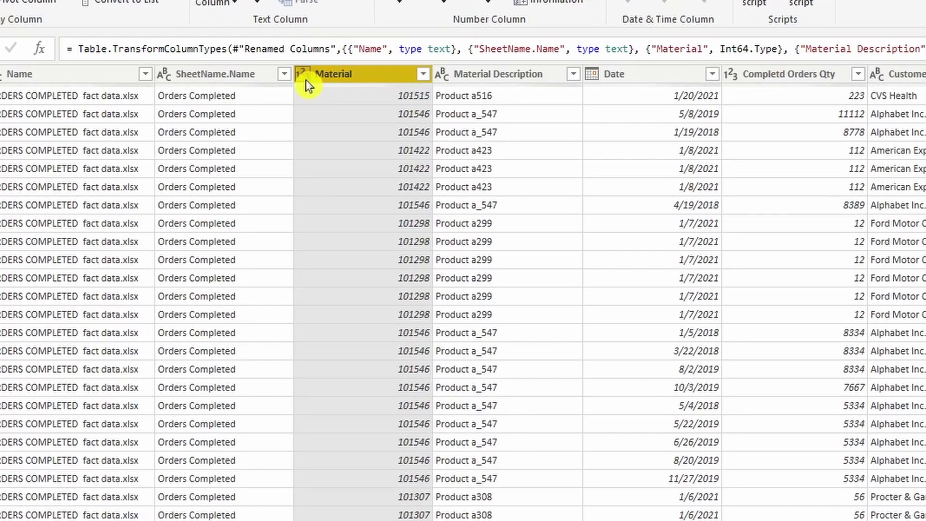
{"action": "left_click", "coordinate": [305, 79]}
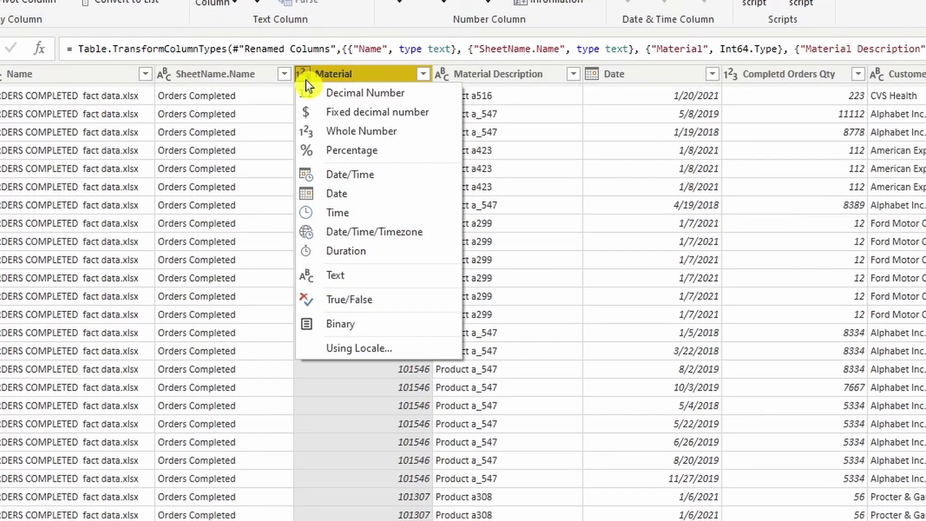
{"action": "left_click", "coordinate": [374, 276]}
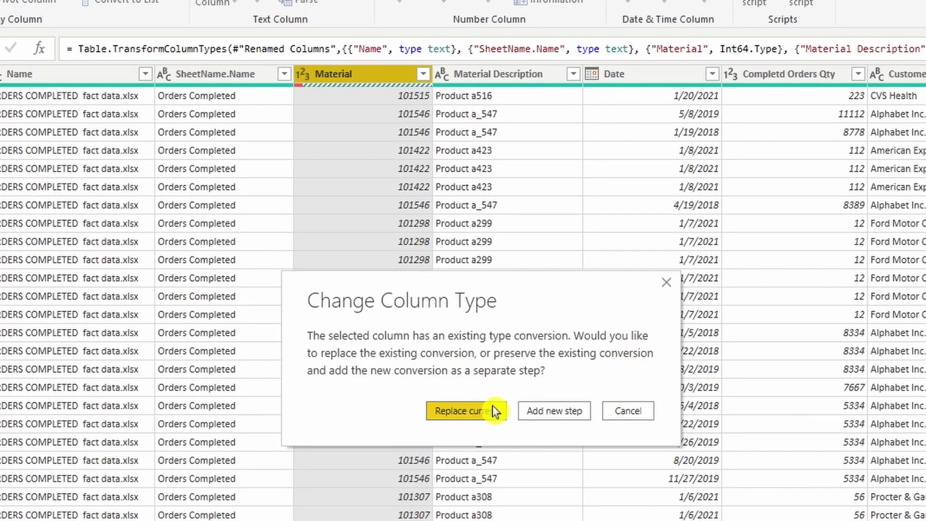
{"action": "left_click", "coordinate": [496, 408]}
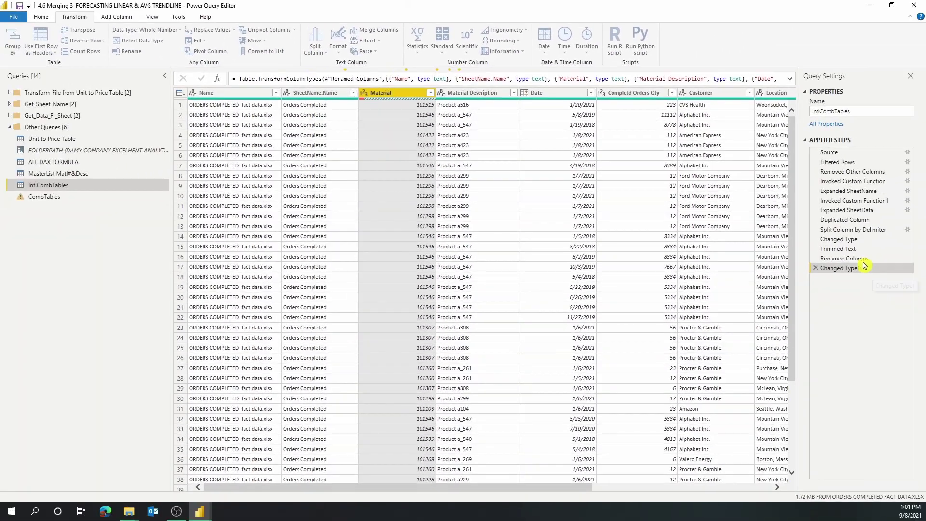
Step: Change the data type of the WIP Orders Qty column in IntlCombTables to Whole Number
{"action": "left_click_drag", "start_coordinate": [438, 488], "coordinate": [620, 496]}
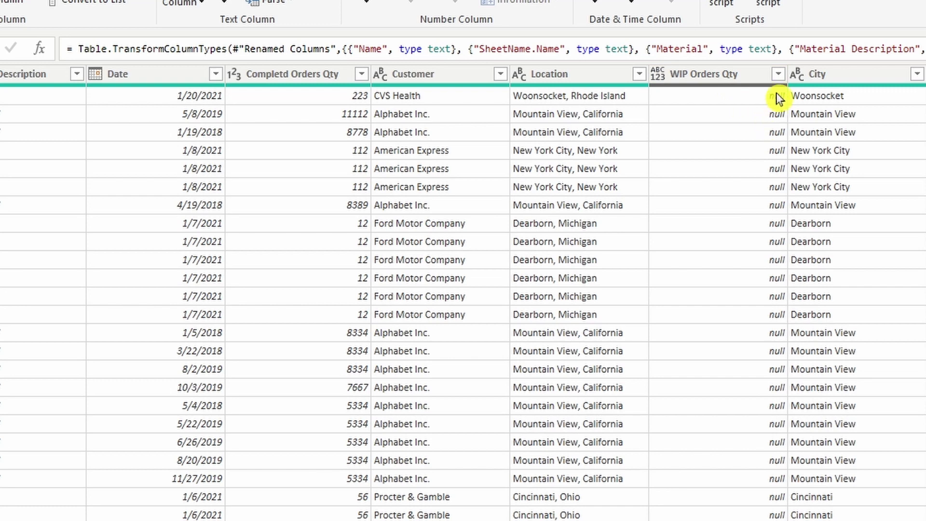
{"action": "left_click", "coordinate": [658, 75]}
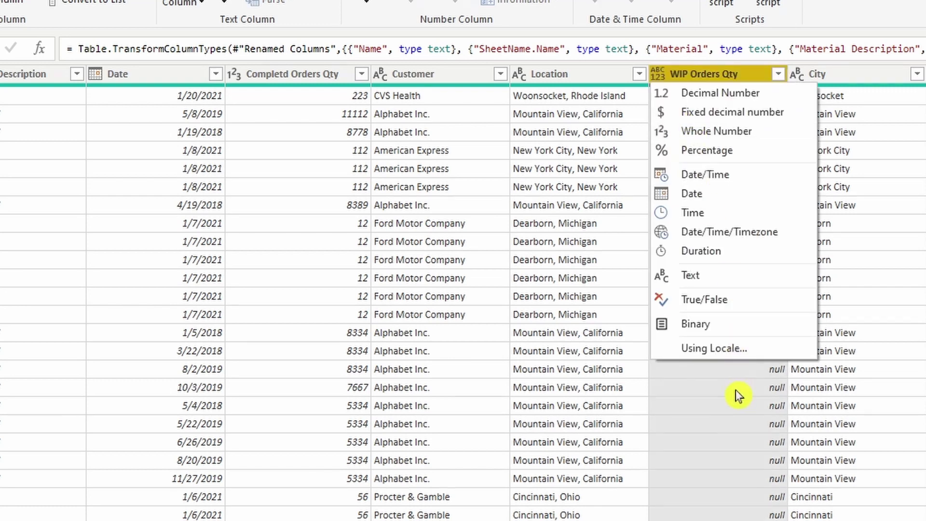
{"action": "key", "text": "Escape"}
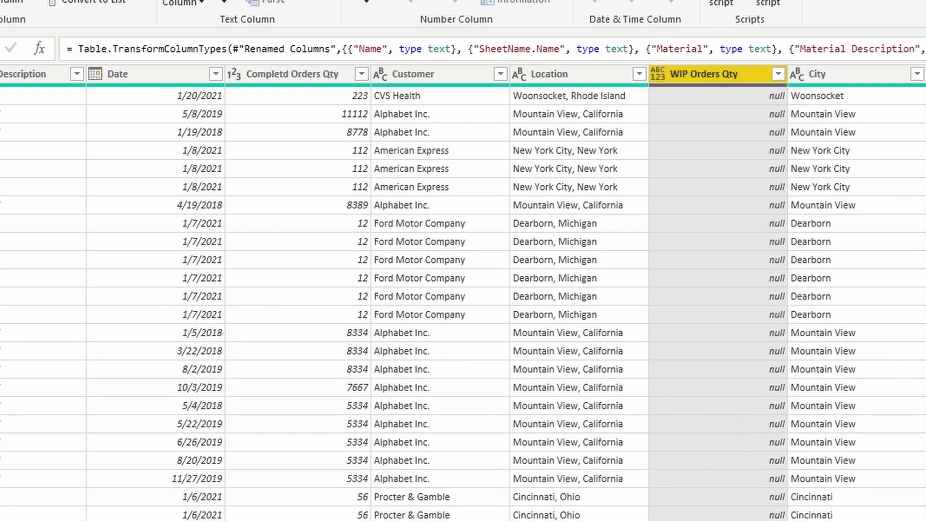
{"action": "left_click", "coordinate": [657, 75]}
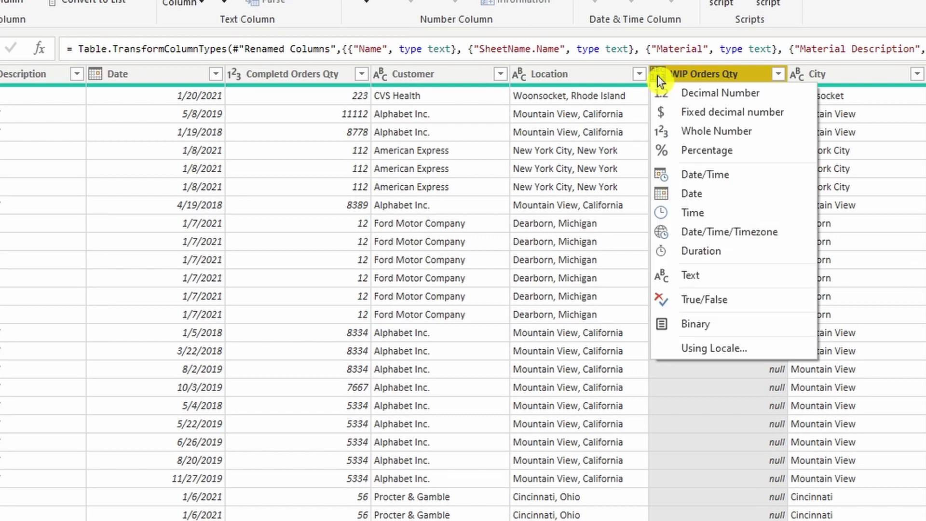
{"action": "left_click", "coordinate": [745, 131]}
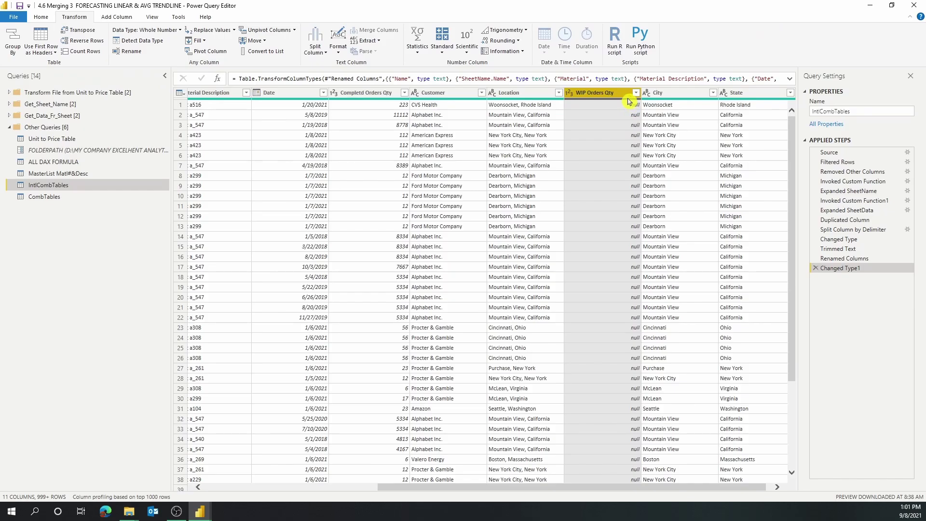
Step: Check the WIP Orders Qty and remaining IntlCombTables columns, and open the CombTables query
{"action": "mouse_move", "coordinate": [629, 102]}
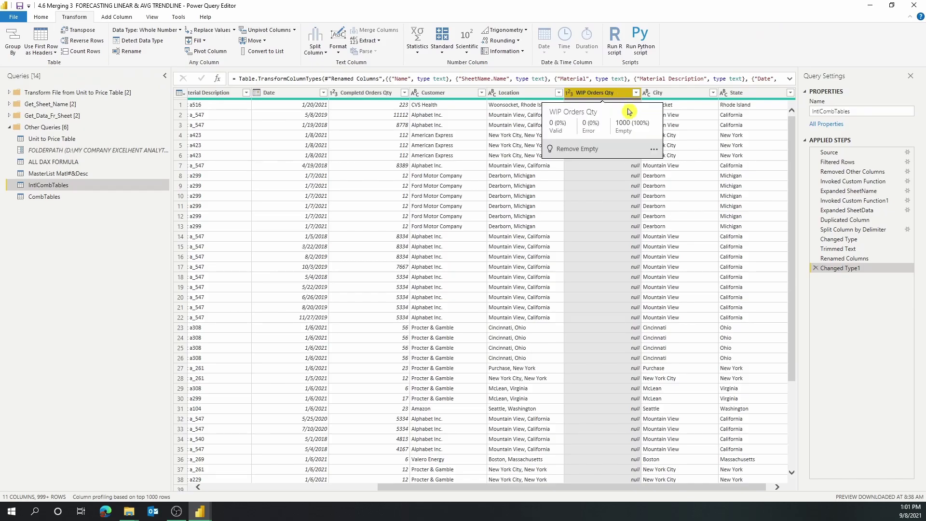
{"action": "left_click_drag", "start_coordinate": [661, 489], "coordinate": [742, 488]}
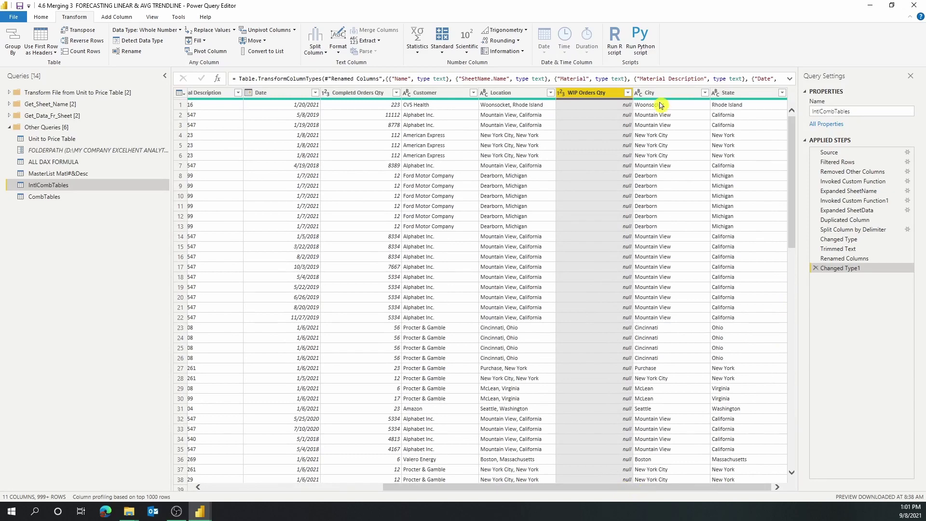
{"action": "left_click", "coordinate": [54, 199]}
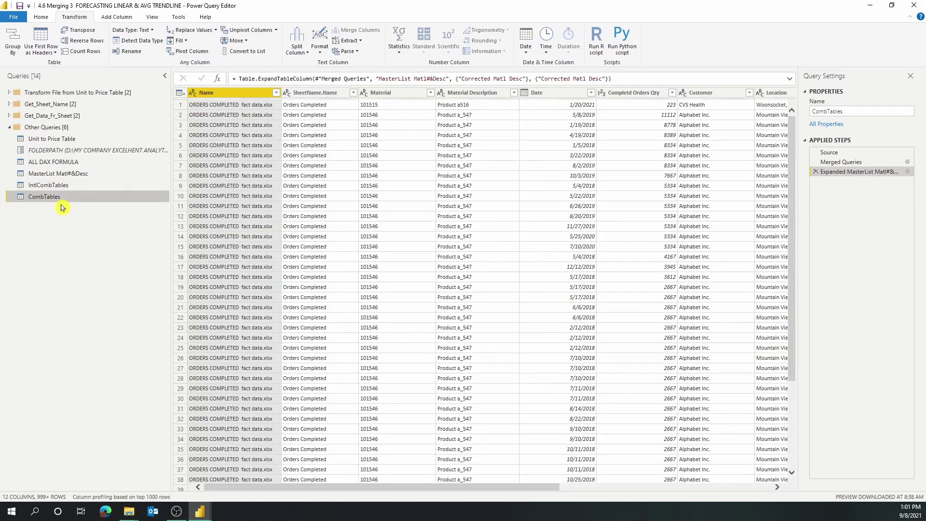
Step: Move the Corrected Matl Desc column in CombTables to directly after Material Description
{"action": "left_click", "coordinate": [400, 94]}
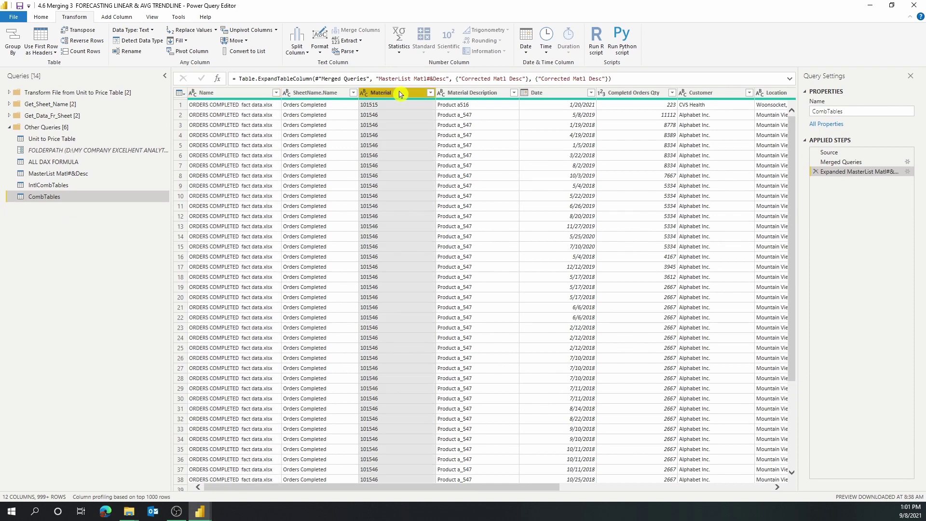
{"action": "left_click_drag", "start_coordinate": [497, 488], "coordinate": [886, 453]}
{"action": "left_click_drag", "start_coordinate": [759, 93], "coordinate": [384, 106]}
{"action": "left_click_drag", "start_coordinate": [519, 487], "coordinate": [430, 488]}
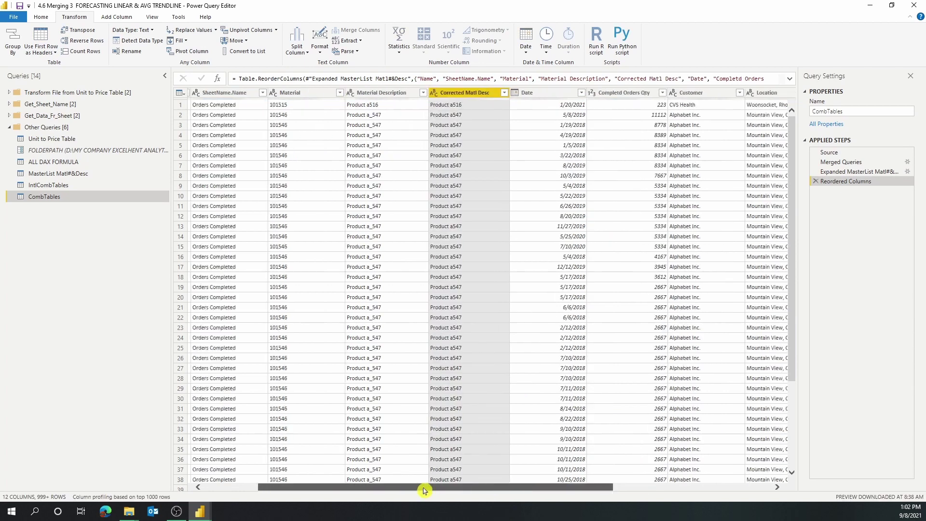
Step: Duplicate the Material and Corrected Matl Desc columns in the CombTables query
{"action": "left_click", "coordinate": [372, 93]}
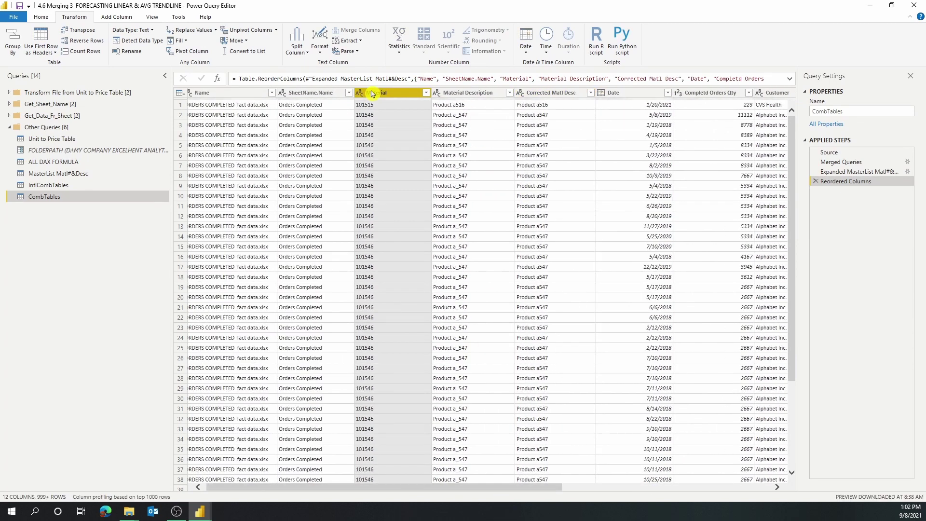
{"action": "left_click", "coordinate": [556, 93]}
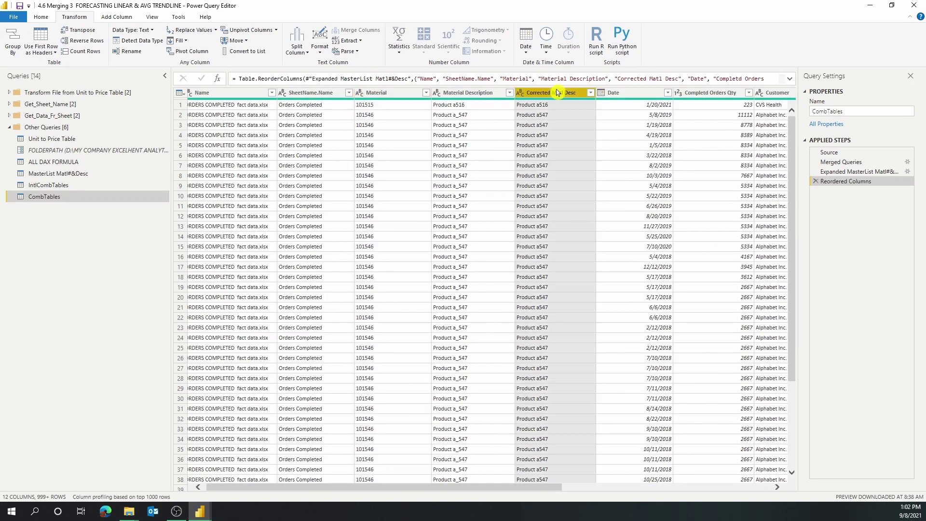
{"action": "left_click", "coordinate": [411, 96]}
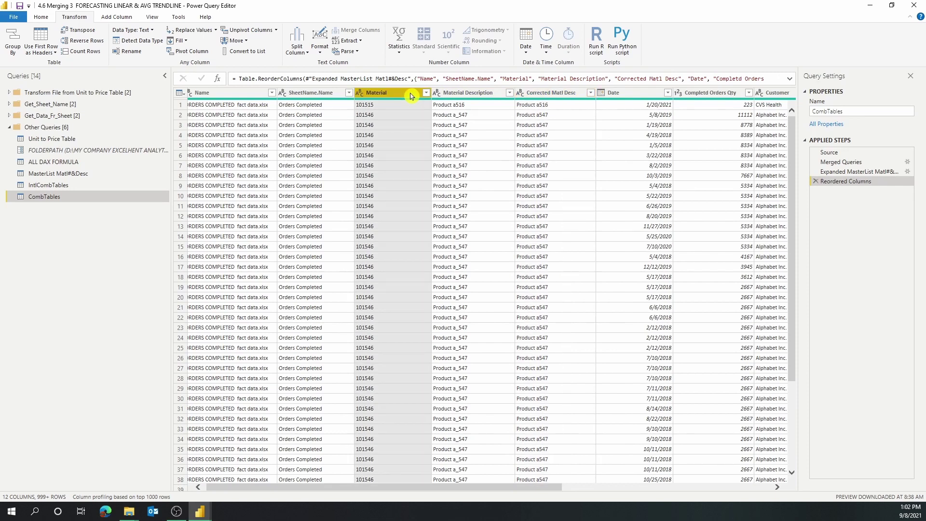
{"action": "left_click", "coordinate": [556, 94], "text": "ctrl"}
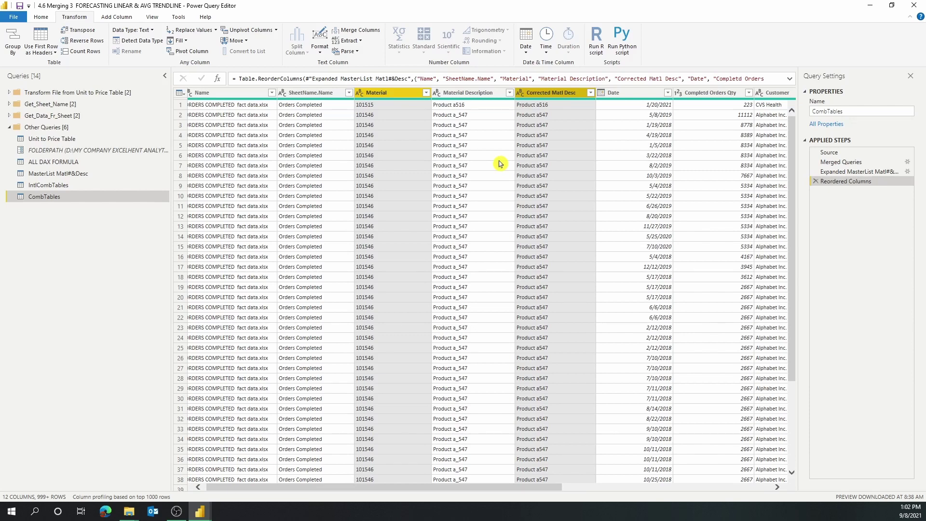
{"action": "left_click", "coordinate": [394, 95]}
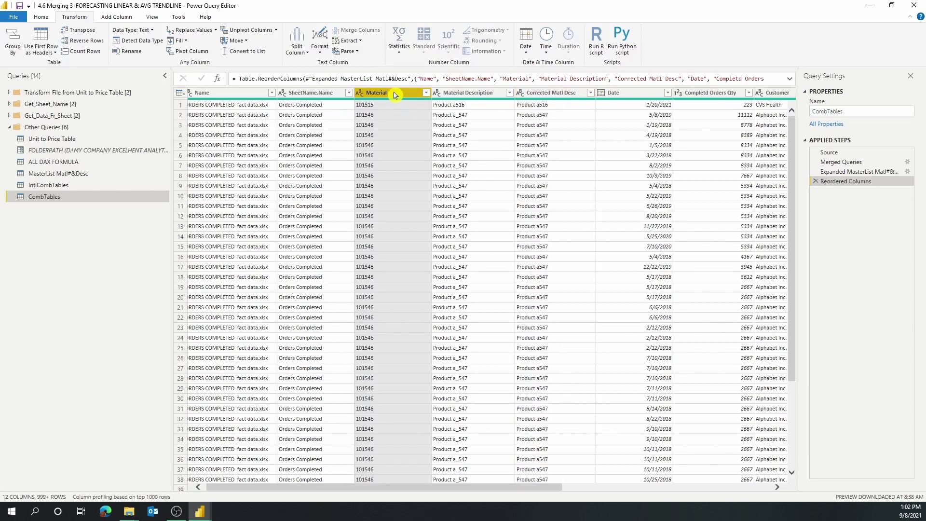
{"action": "right_click", "coordinate": [394, 95]}
{"action": "left_click", "coordinate": [436, 142]}
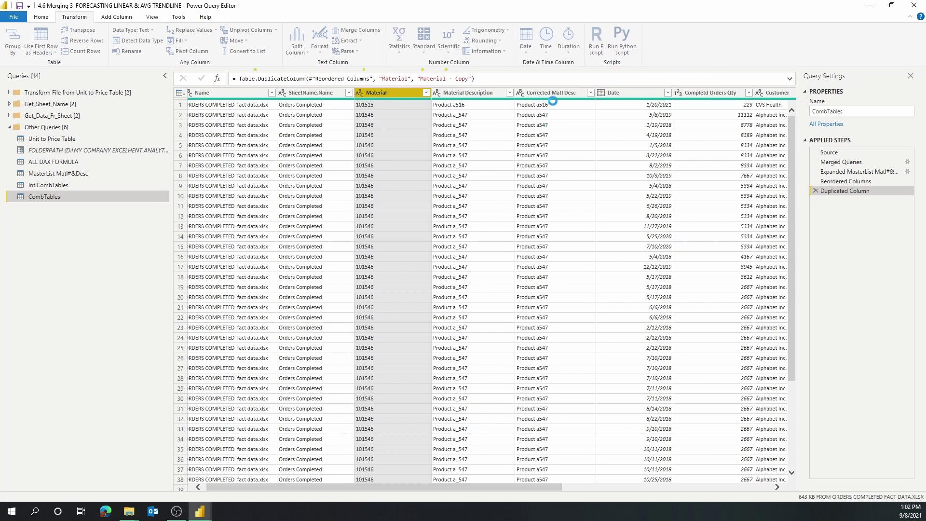
{"action": "left_click_drag", "start_coordinate": [527, 485], "coordinate": [123, 490]}
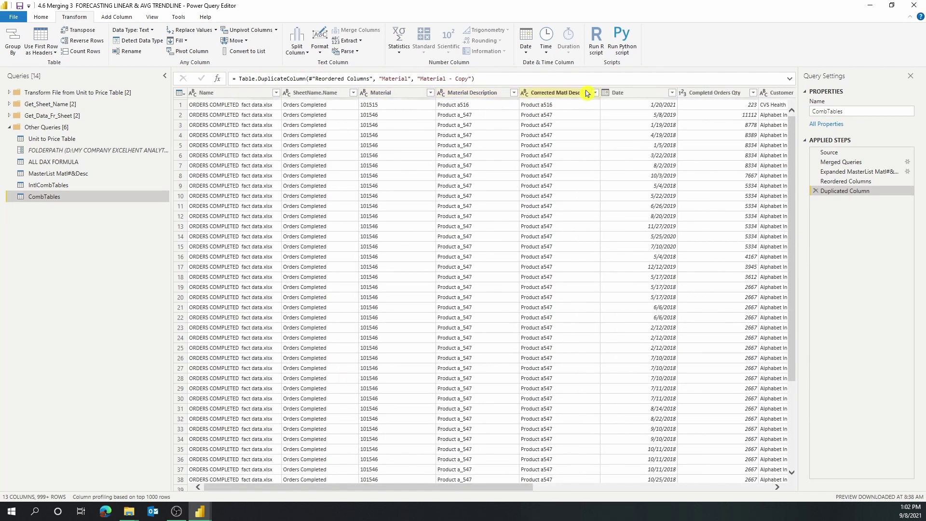
{"action": "left_click", "coordinate": [564, 93]}
{"action": "right_click", "coordinate": [563, 93]}
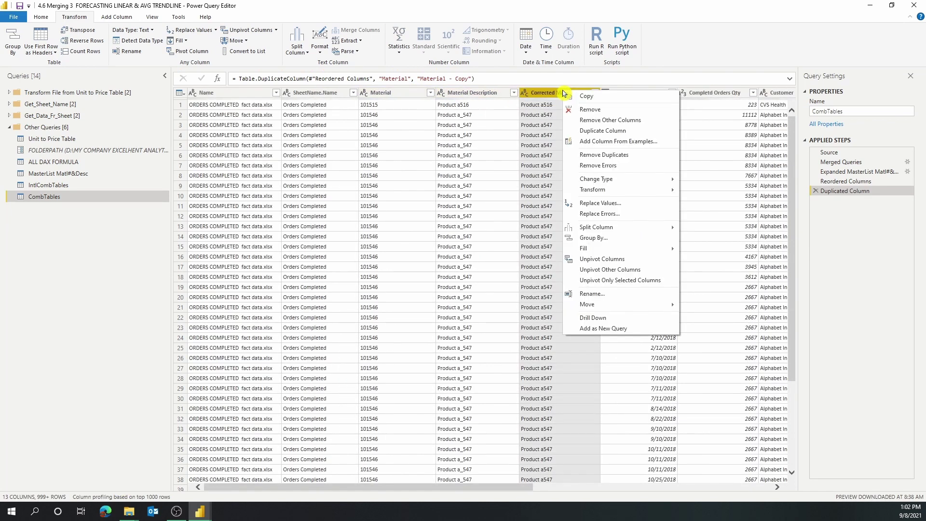
{"action": "left_click", "coordinate": [622, 134]}
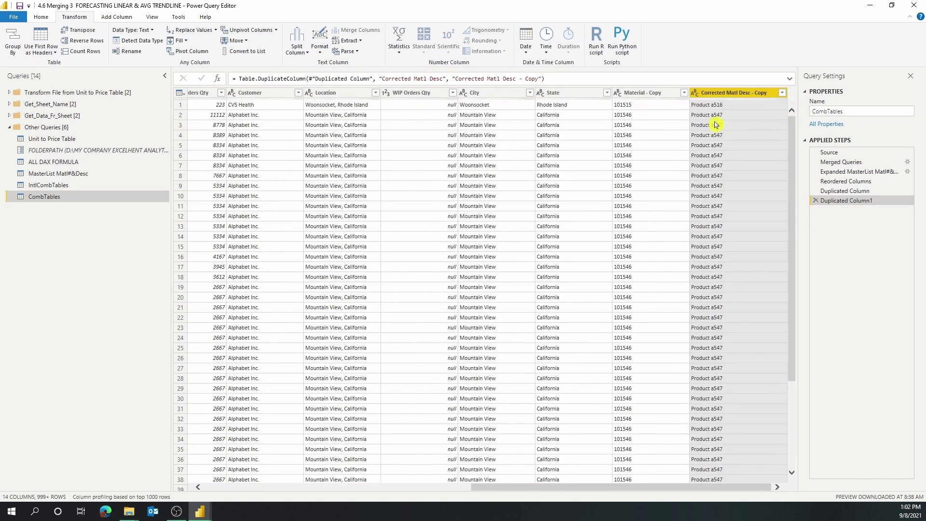
Step: Merge the Material and Corrected Matl Desc copies with the custom separator " - " into a column named "Matl# & Desc"
{"action": "left_click", "coordinate": [648, 91], "text": "ctrl"}
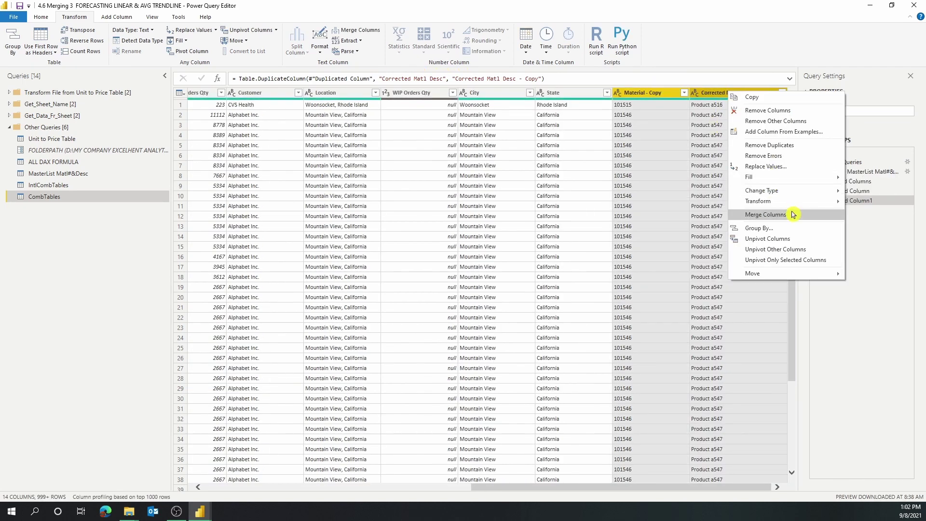
{"action": "left_click", "coordinate": [766, 214]}
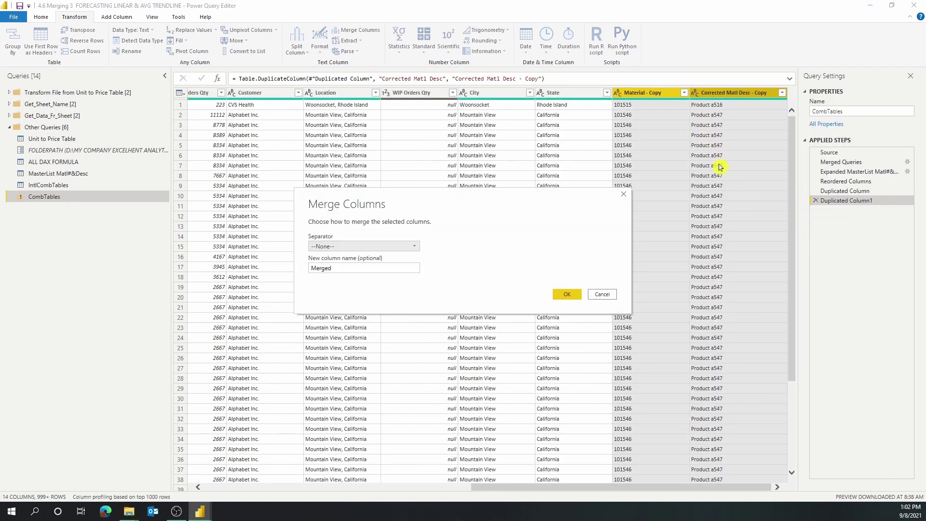
{"action": "left_click", "coordinate": [365, 246]}
{"action": "left_click", "coordinate": [393, 321]}
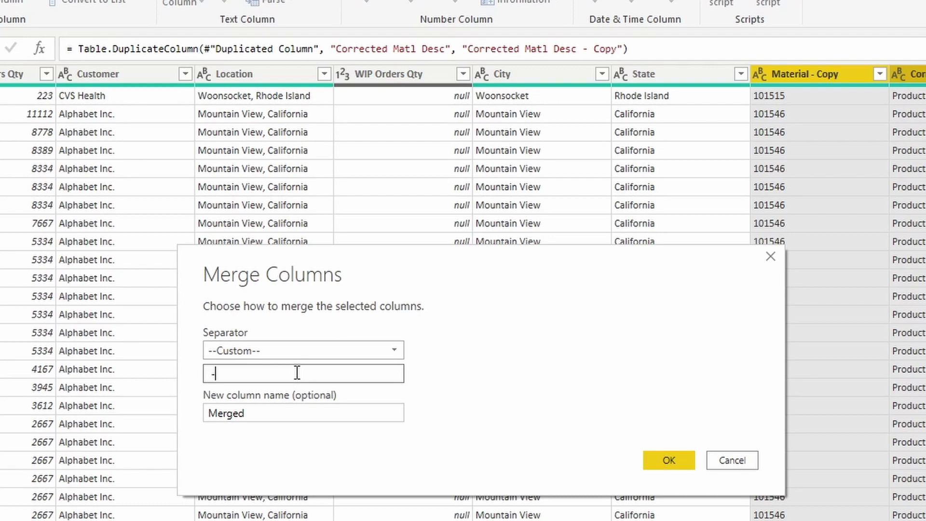
{"action": "type", "text": "-"}
{"action": "key", "text": "Tab"}
{"action": "type", "text": "Matl#"}
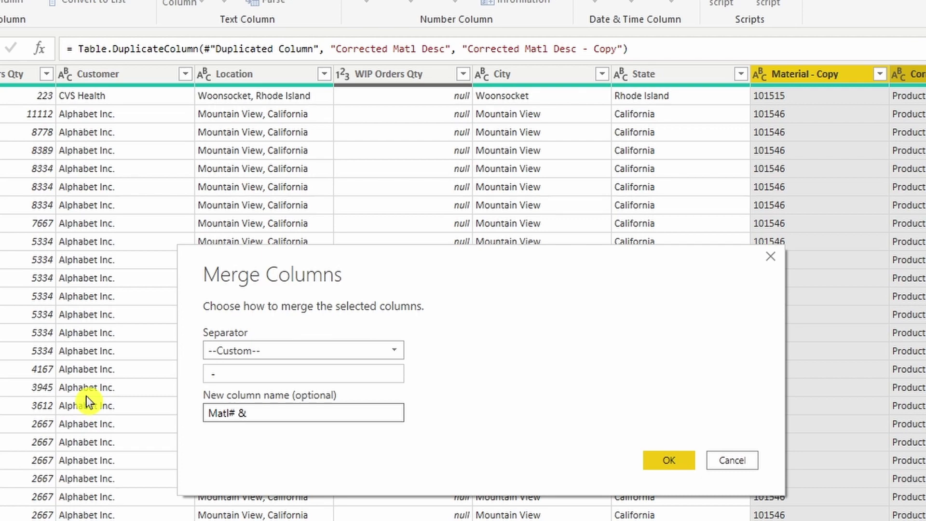
{"action": "type", "text": " & Desc"}
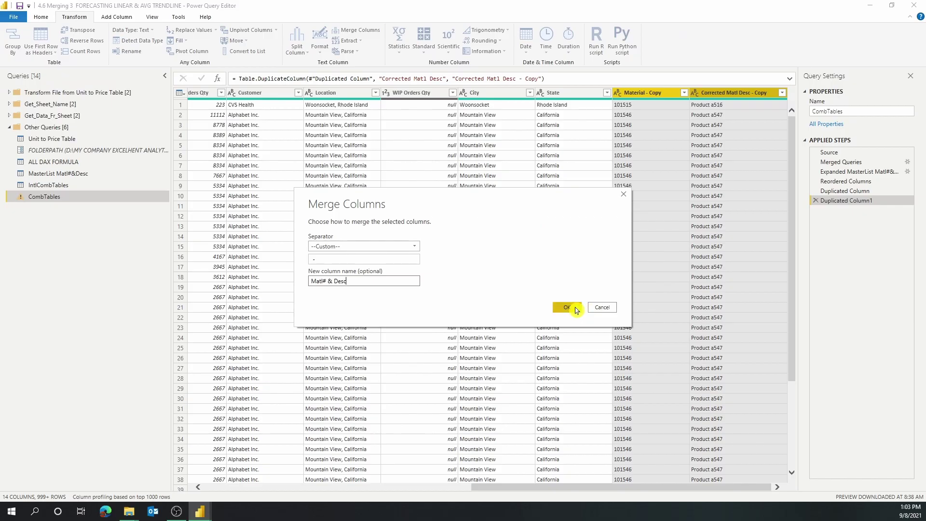
{"action": "left_click", "coordinate": [668, 460]}
Step: Apply the query changes to the data model without closing the query editor, and return to the report
{"action": "left_click", "coordinate": [41, 16]}
{"action": "left_click", "coordinate": [14, 49]}
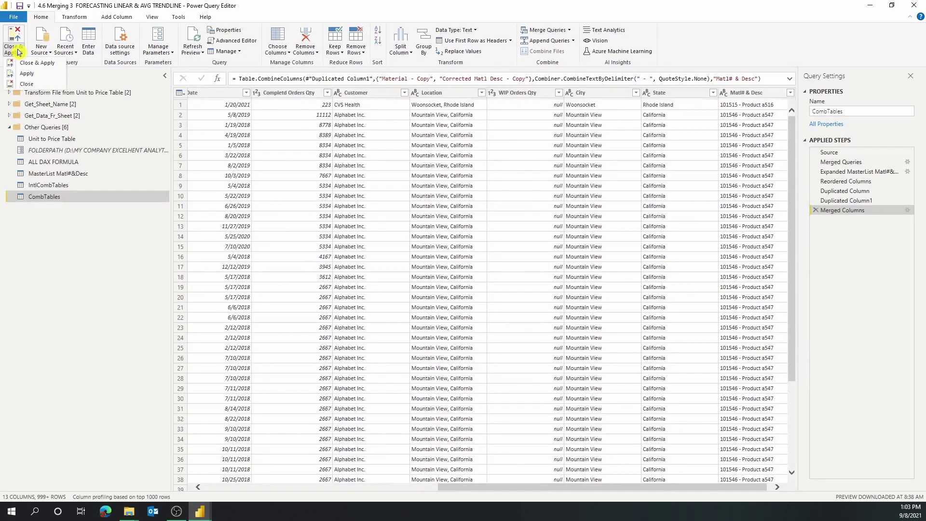
{"action": "left_click", "coordinate": [32, 75]}
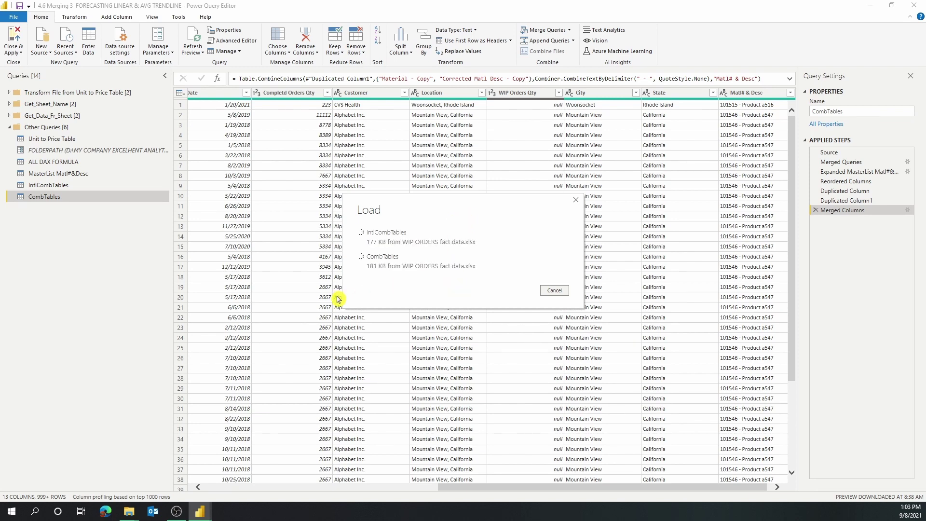
{"action": "left_click", "coordinate": [870, 6]}
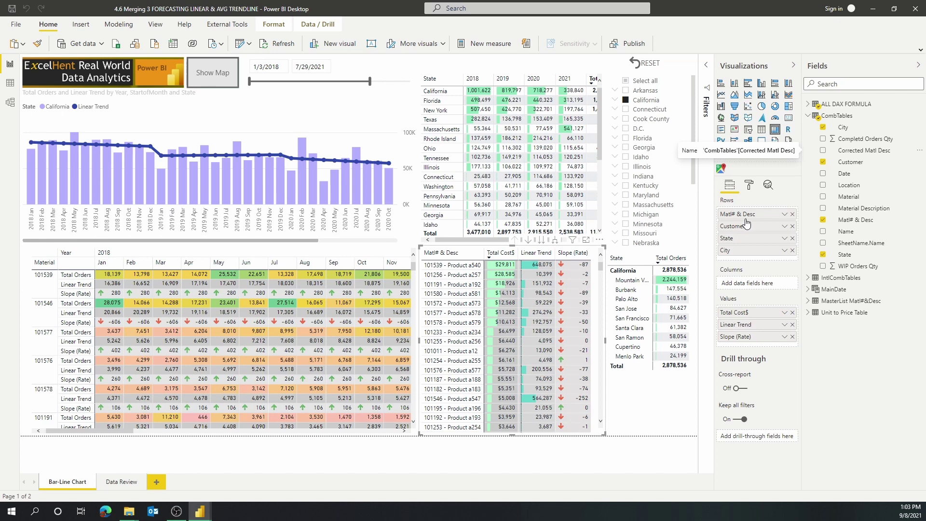
Step: Check the report visuals by filtering the state slicer to Idaho, Indiana and Idaho again
{"action": "left_click", "coordinate": [625, 157]}
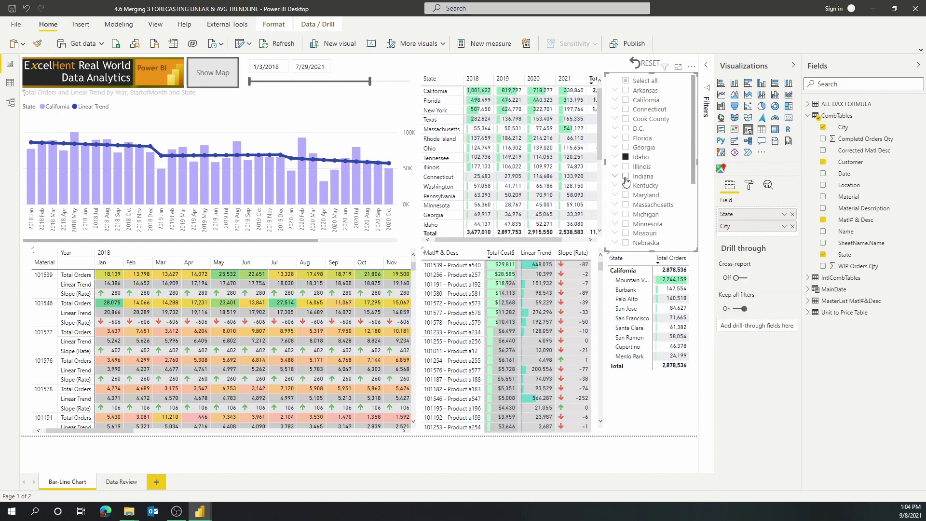
{"action": "left_click", "coordinate": [625, 176]}
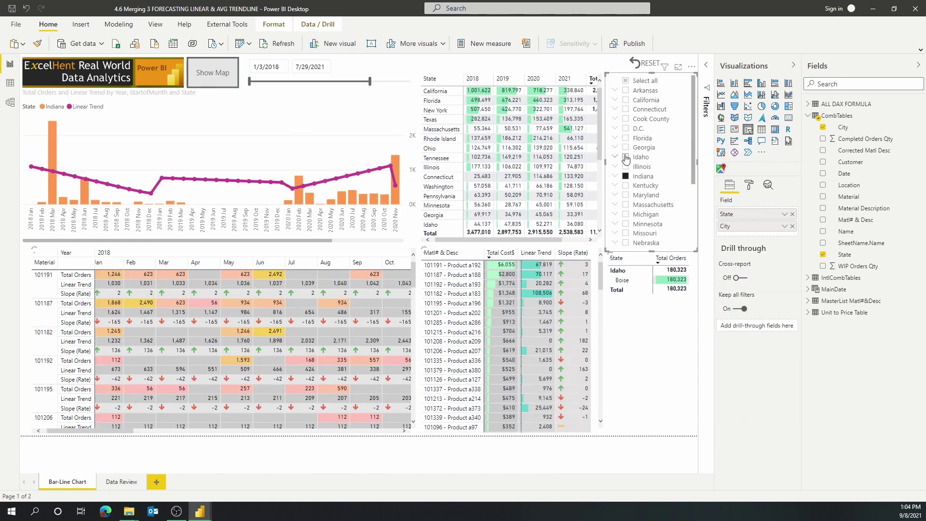
{"action": "left_click", "coordinate": [626, 157]}
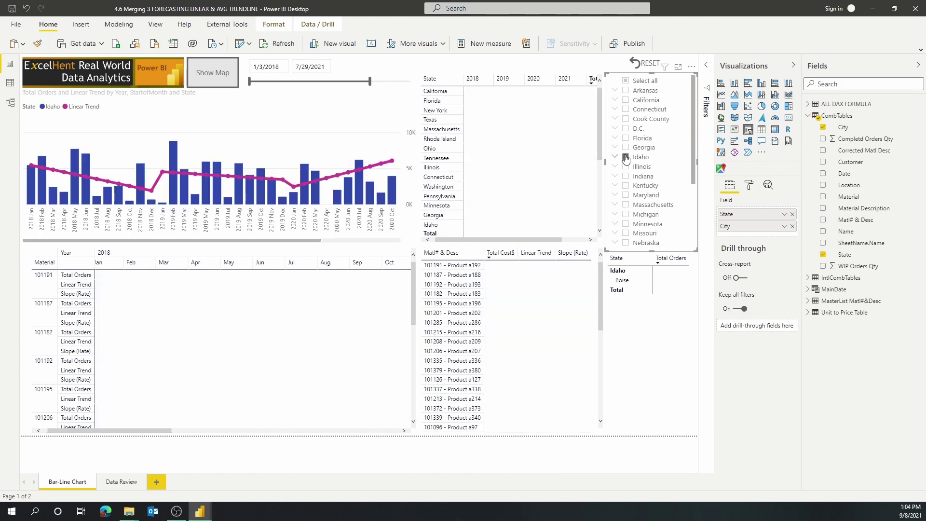